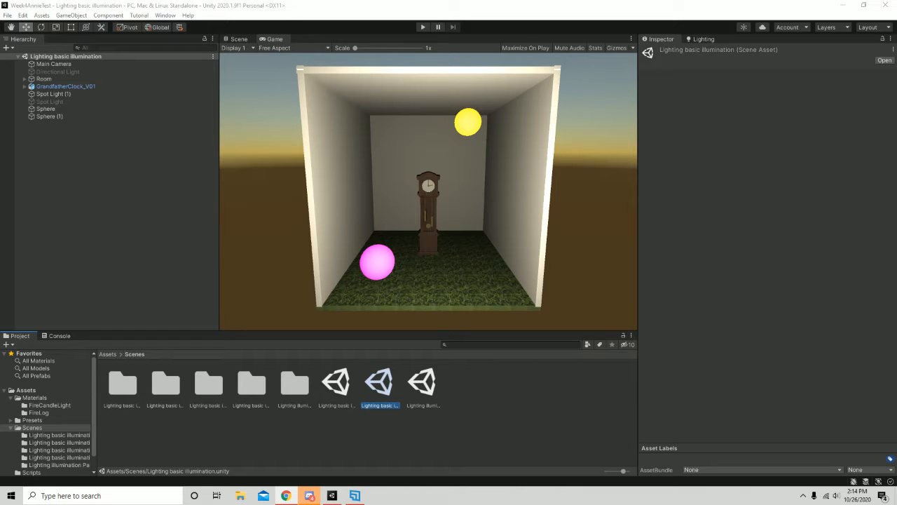
Step: Switch to the course page in Chrome and read through the five listed requirements of Assignment 4: Lighting and Rendering
{"action": "left_click_drag", "start_coordinate": [0, 84], "coordinate": [359, 0]}
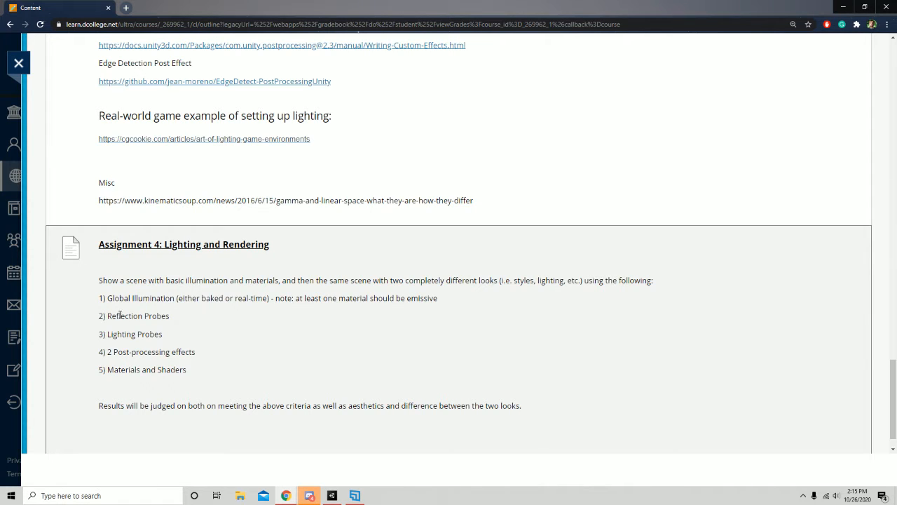
{"action": "left_click_drag", "start_coordinate": [201, 297], "coordinate": [223, 298]}
{"action": "left_click", "coordinate": [213, 315]}
{"action": "left_click_drag", "start_coordinate": [106, 315], "coordinate": [213, 314]}
{"action": "left_click", "coordinate": [202, 323]}
{"action": "left_click_drag", "start_coordinate": [106, 334], "coordinate": [190, 337]}
{"action": "left_click_drag", "start_coordinate": [105, 352], "coordinate": [236, 355]}
{"action": "left_click", "coordinate": [217, 364]}
{"action": "left_click_drag", "start_coordinate": [109, 373], "coordinate": [232, 372]}
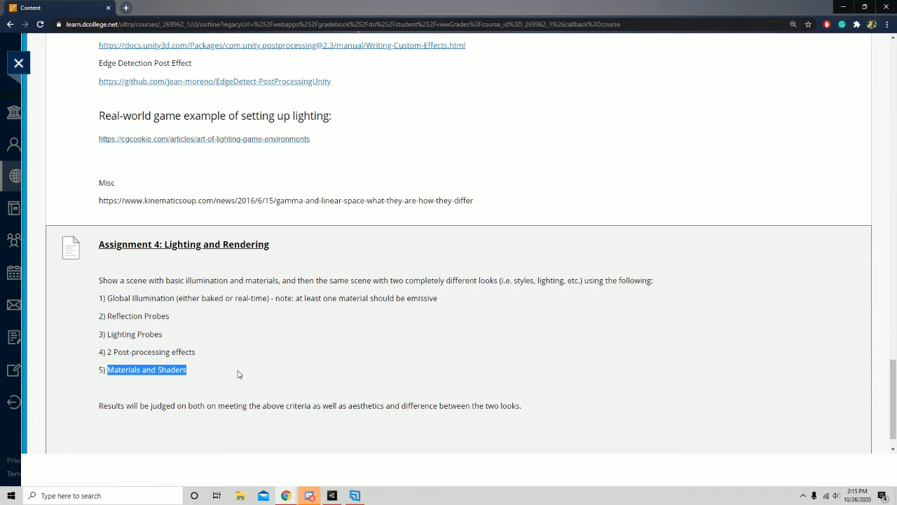
{"action": "left_click", "coordinate": [238, 374]}
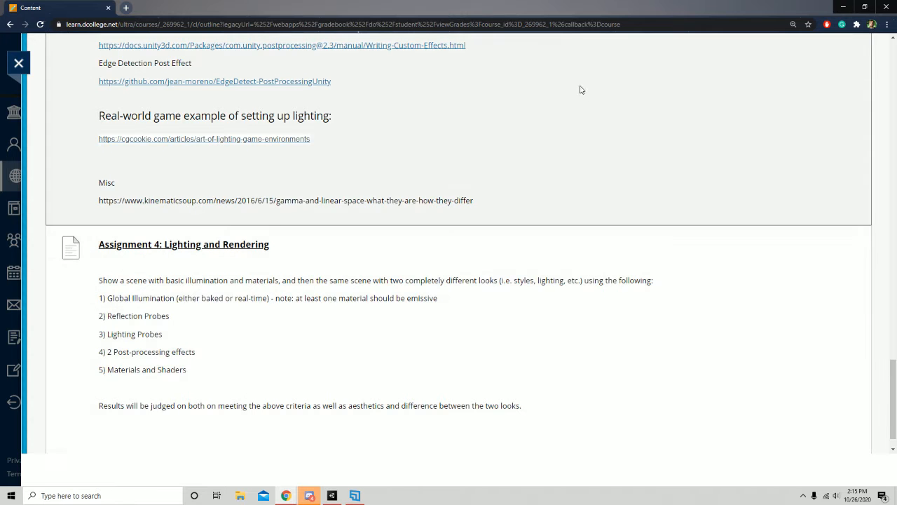
Step: Return to Unity and briefly run the Lighting basic illumination scene in Play mode
{"action": "left_click", "coordinate": [843, 7]}
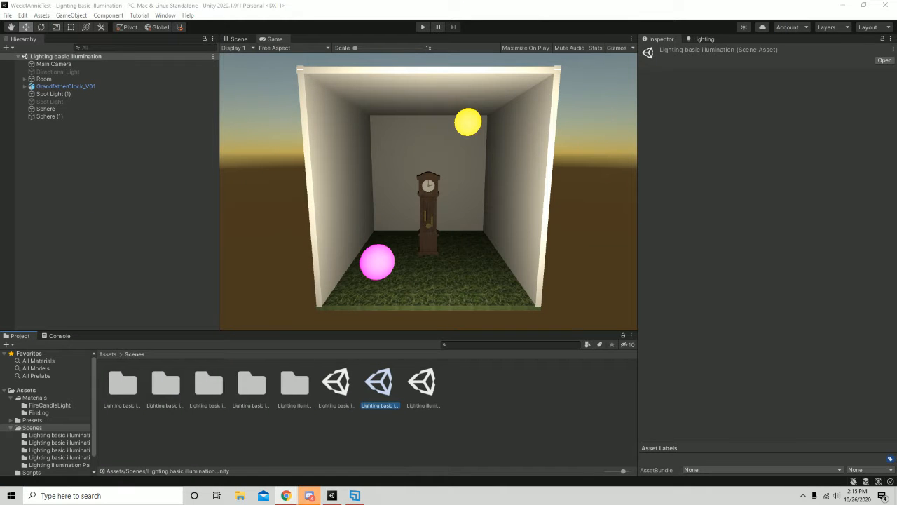
{"action": "left_click", "coordinate": [295, 103]}
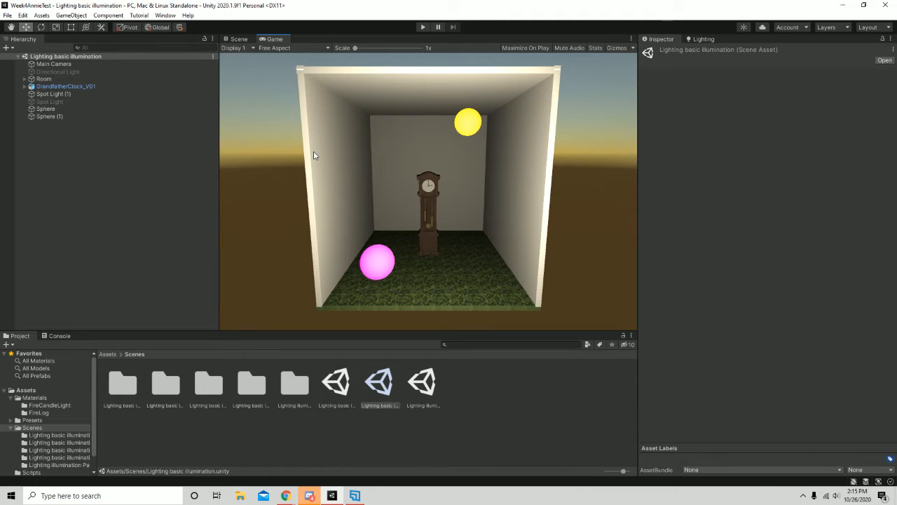
{"action": "left_click", "coordinate": [422, 26]}
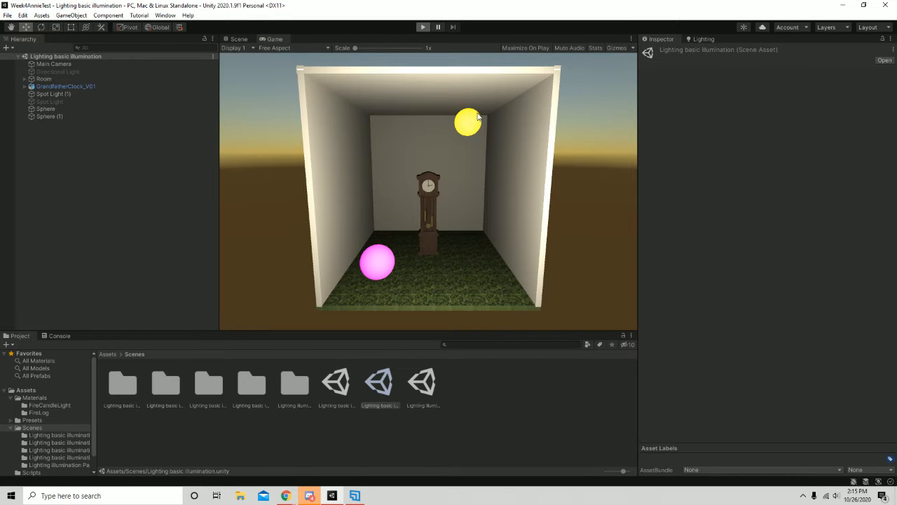
{"action": "left_click", "coordinate": [422, 27]}
Step: Set the Main Camera's Clear Flags to Solid Color with a black background and preview the scene in Play mode
{"action": "left_click", "coordinate": [53, 64]}
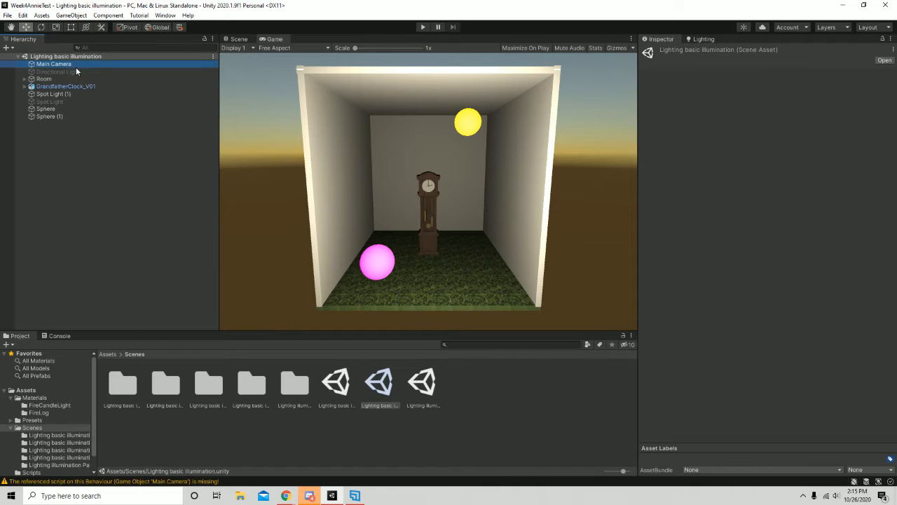
{"action": "left_click", "coordinate": [778, 132]}
{"action": "left_click", "coordinate": [775, 153]}
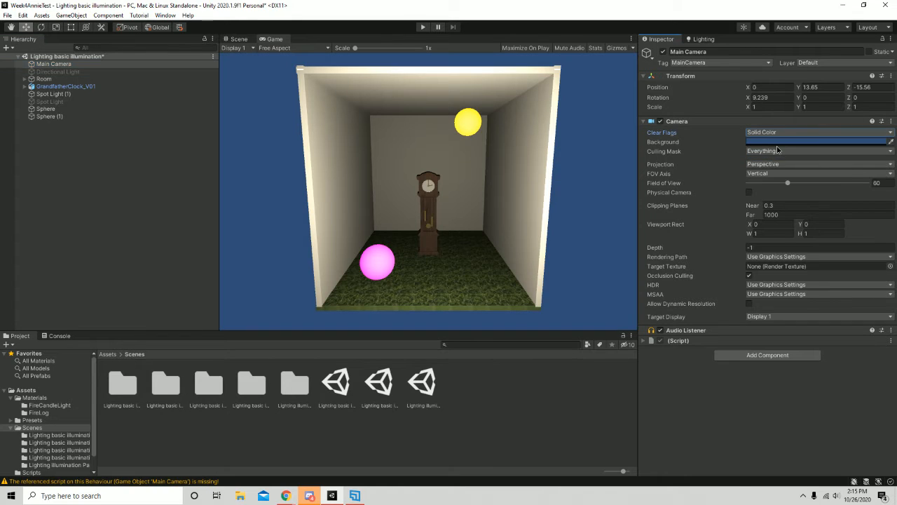
{"action": "left_click", "coordinate": [782, 142]}
{"action": "left_click_drag", "start_coordinate": [816, 221], "coordinate": [806, 242]}
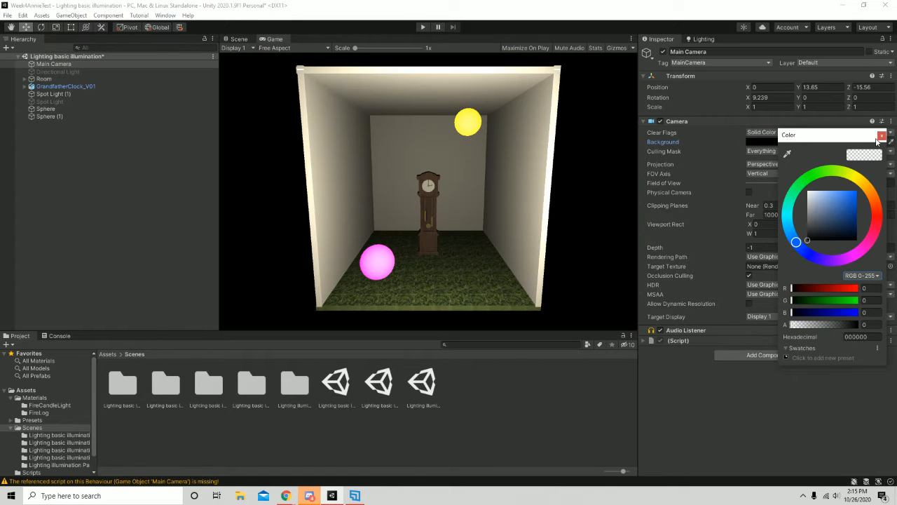
{"action": "left_click", "coordinate": [881, 136]}
{"action": "left_click", "coordinate": [423, 27]}
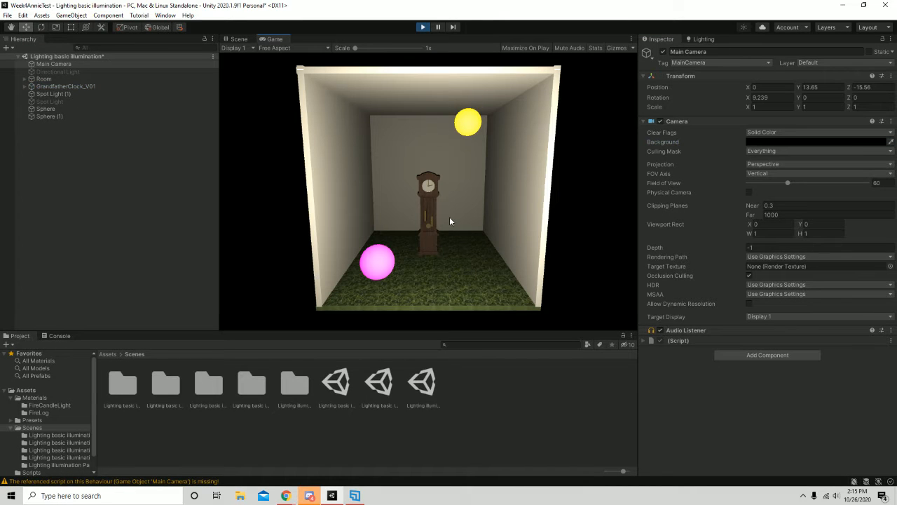
{"action": "left_click", "coordinate": [423, 27]}
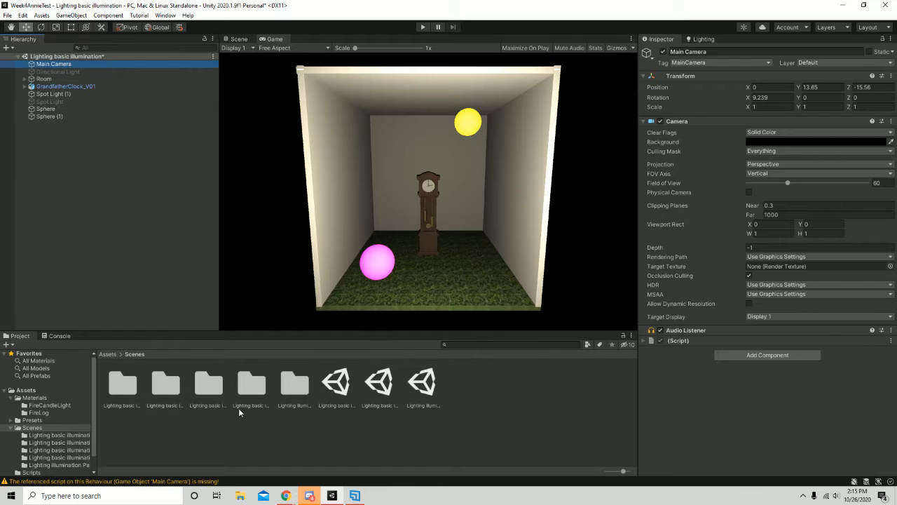
Step: Attach the SimpleCameraController script from the Scripts folder to the Main Camera
{"action": "left_click", "coordinate": [108, 354]}
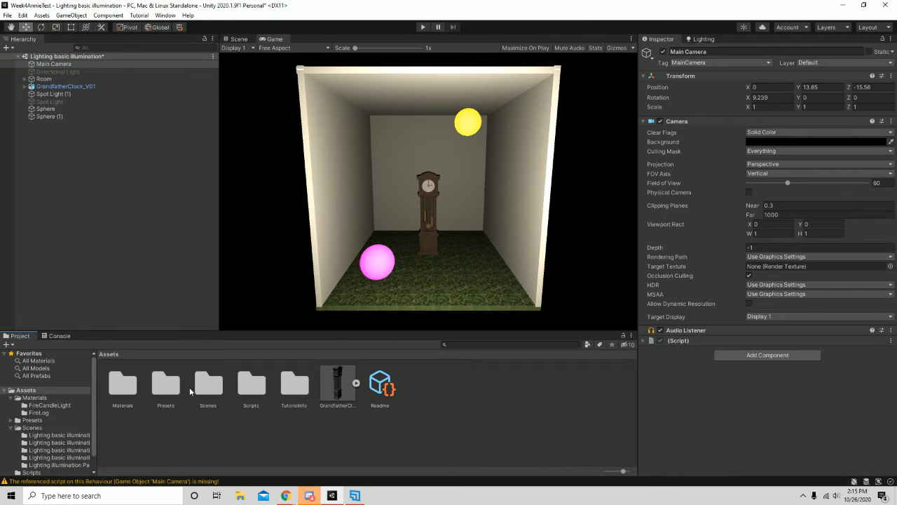
{"action": "double_click", "coordinate": [251, 384]}
{"action": "left_click", "coordinate": [62, 64]}
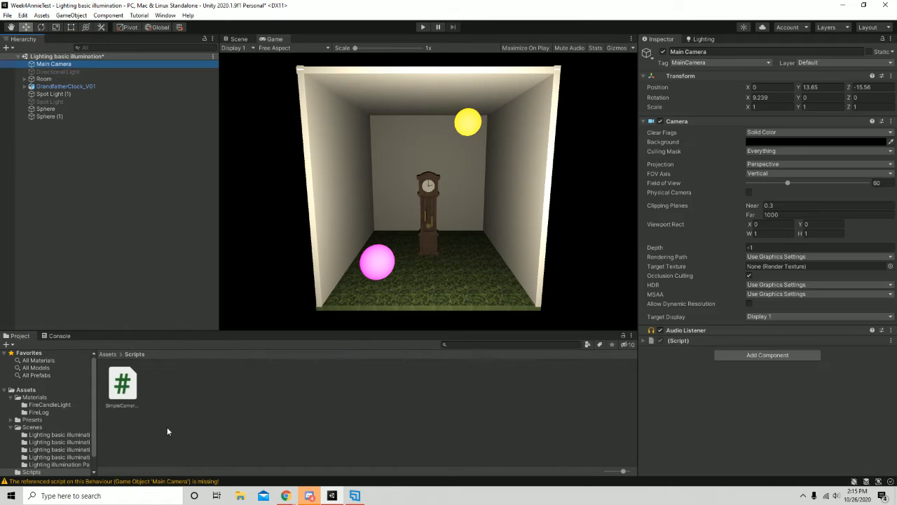
{"action": "left_click_drag", "start_coordinate": [122, 384], "coordinate": [736, 345]}
Step: Play the scene and fly the camera around the room to examine the clock, spheres and walls, ending Play mode when done
{"action": "left_click", "coordinate": [422, 28]}
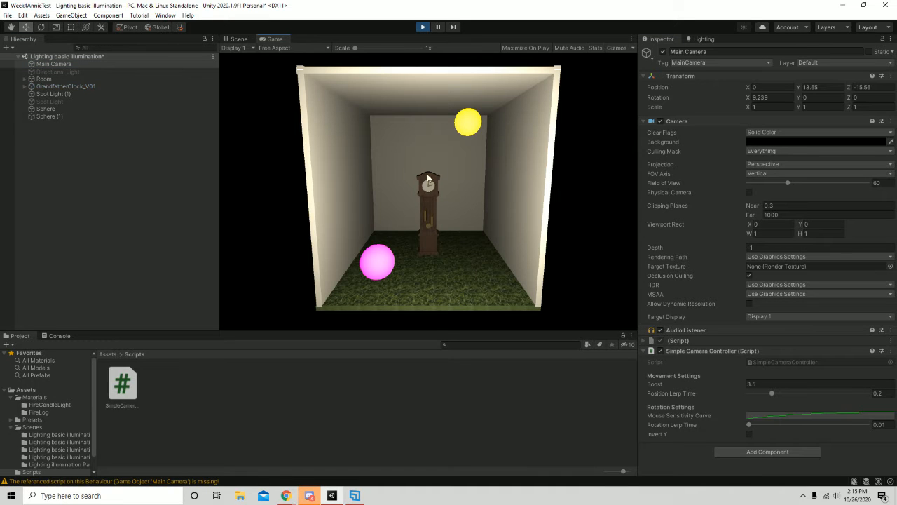
{"action": "key", "text": "w"}
{"action": "key", "text": "d"}
{"action": "mouse_move", "coordinate": [431, 187]}
{"action": "right_mouse_down"}
{"action": "mouse_move", "coordinate": [368, 228]}
{"action": "mouse_move", "coordinate": [420, 168]}
{"action": "mouse_move", "coordinate": [419, 134]}
{"action": "mouse_move", "coordinate": [422, 144]}
{"action": "mouse_move", "coordinate": [324, 193]}
{"action": "mouse_move", "coordinate": [445, 181]}
{"action": "mouse_move", "coordinate": [429, 158]}
{"action": "mouse_move", "coordinate": [379, 177]}
{"action": "mouse_move", "coordinate": [387, 202]}
{"action": "mouse_move", "coordinate": [479, 199]}
{"action": "mouse_move", "coordinate": [449, 140]}
{"action": "mouse_move", "coordinate": [429, 144]}
{"action": "mouse_move", "coordinate": [418, 188]}
{"action": "mouse_move", "coordinate": [382, 160]}
{"action": "mouse_move", "coordinate": [376, 180]}
{"action": "mouse_move", "coordinate": [384, 162]}
{"action": "mouse_move", "coordinate": [440, 178]}
{"action": "mouse_move", "coordinate": [403, 178]}
{"action": "mouse_move", "coordinate": [400, 193]}
{"action": "mouse_move", "coordinate": [426, 181]}
{"action": "mouse_move", "coordinate": [427, 195]}
{"action": "mouse_move", "coordinate": [415, 167]}
{"action": "mouse_move", "coordinate": [428, 195]}
{"action": "right_mouse_up"}
{"action": "key", "text": "w"}
{"action": "key", "text": "w"}
{"action": "key", "text": "d"}
{"action": "key", "text": "s"}
{"action": "key", "text": "d"}
{"action": "key", "text": "w"}
{"action": "key", "text": "a"}
{"action": "key", "text": "w"}
{"action": "key", "text": "d"}
{"action": "key", "text": "a"}
{"action": "key", "text": "shift+s"}
{"action": "key", "text": "d"}
{"action": "key", "text": "shift+w"}
{"action": "key", "text": "d"}
{"action": "key", "text": "w"}
{"action": "key", "text": "a"}
{"action": "key", "text": "w"}
{"action": "key", "text": "a"}
{"action": "key", "text": "a"}
{"action": "key", "text": "d"}
{"action": "key", "text": "s"}
{"action": "key", "text": "shift+s"}
{"action": "key", "text": "w"}
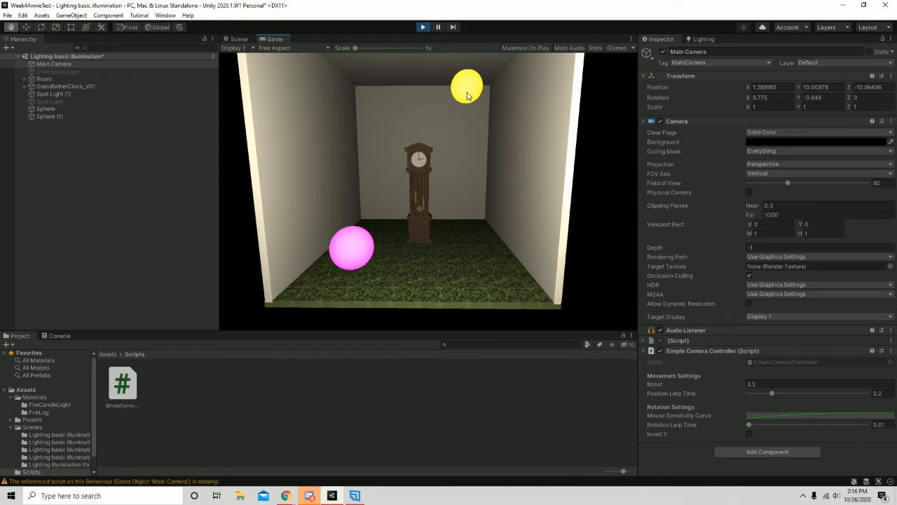
{"action": "left_click", "coordinate": [422, 29]}
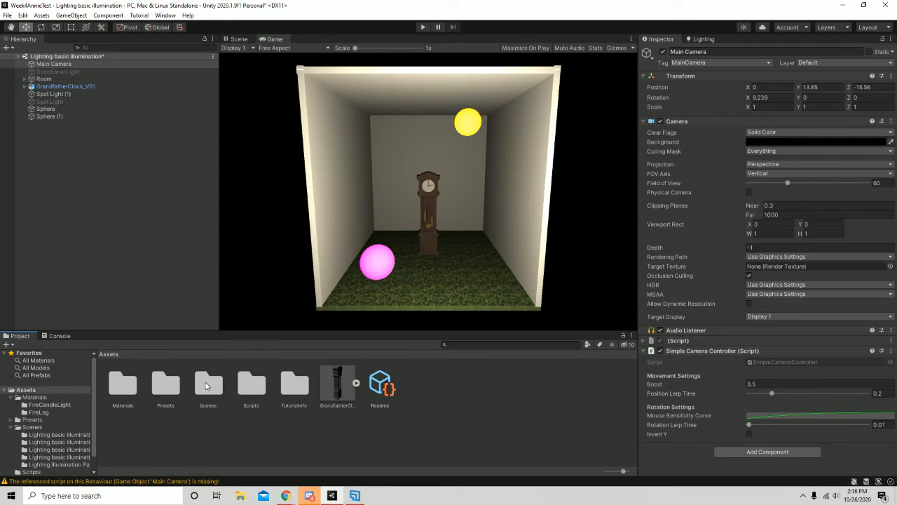
Step: Open the Lighting illumination Part 1 scene, saving the changes to the Lighting basic illumination scene
{"action": "double_click", "coordinate": [206, 385]}
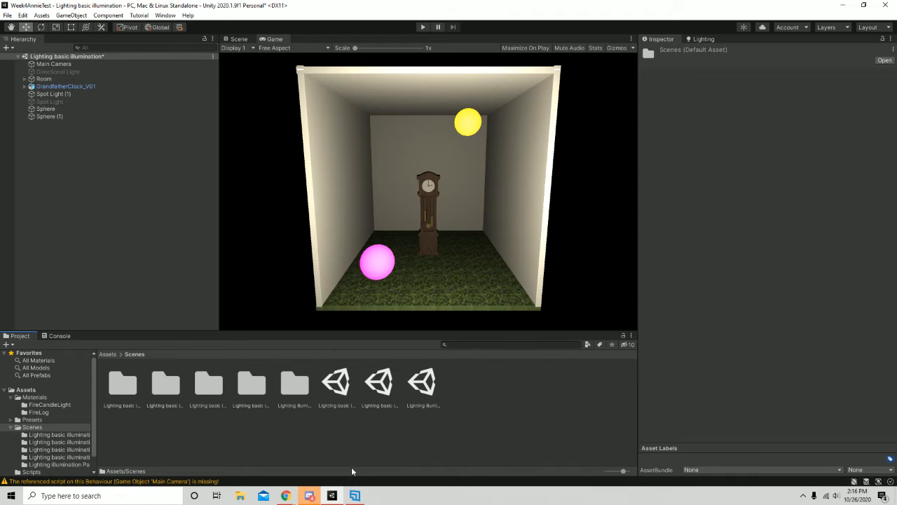
{"action": "double_click", "coordinate": [421, 403]}
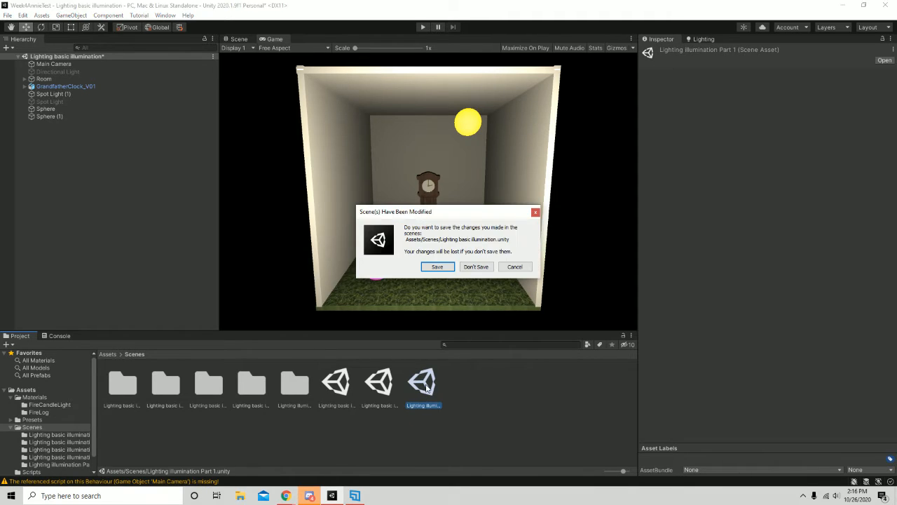
{"action": "left_click", "coordinate": [446, 266]}
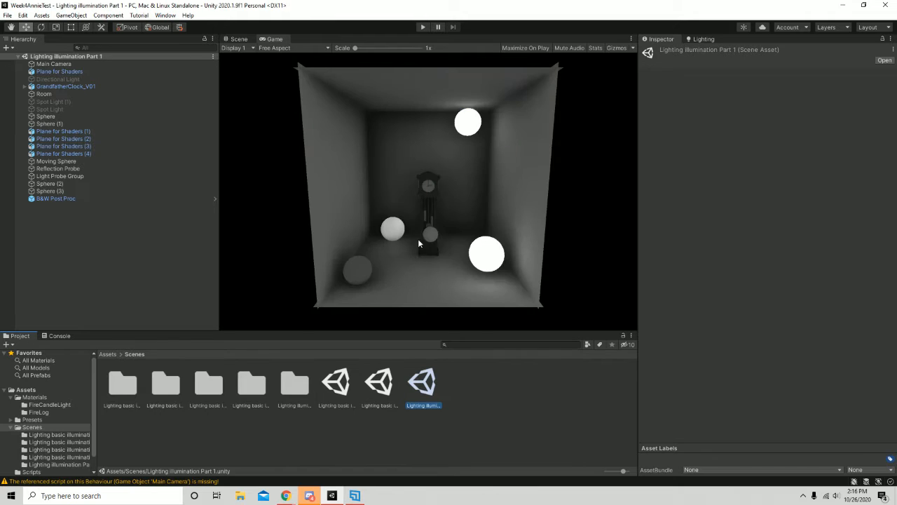
Step: Select the B&W Post Proc object and toggle its Saturation override off and back on to compare the looks
{"action": "left_click", "coordinate": [49, 199]}
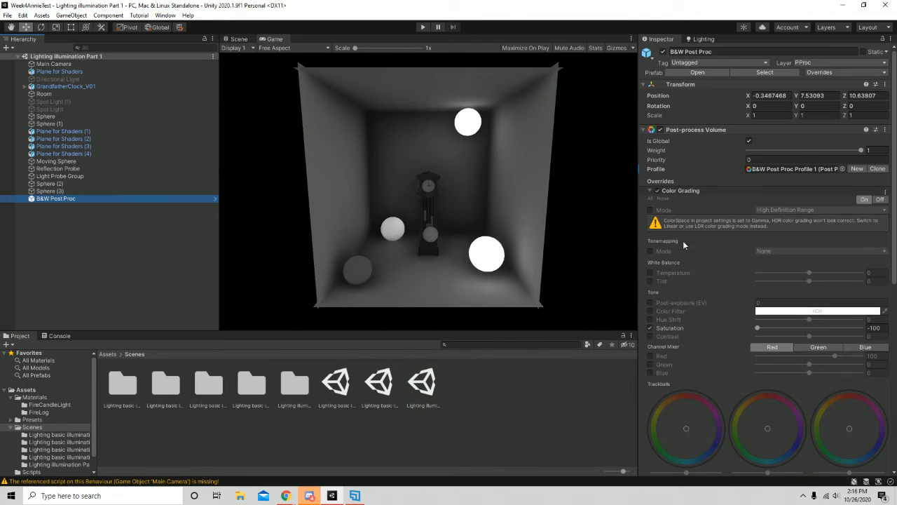
{"action": "left_click", "coordinate": [649, 327]}
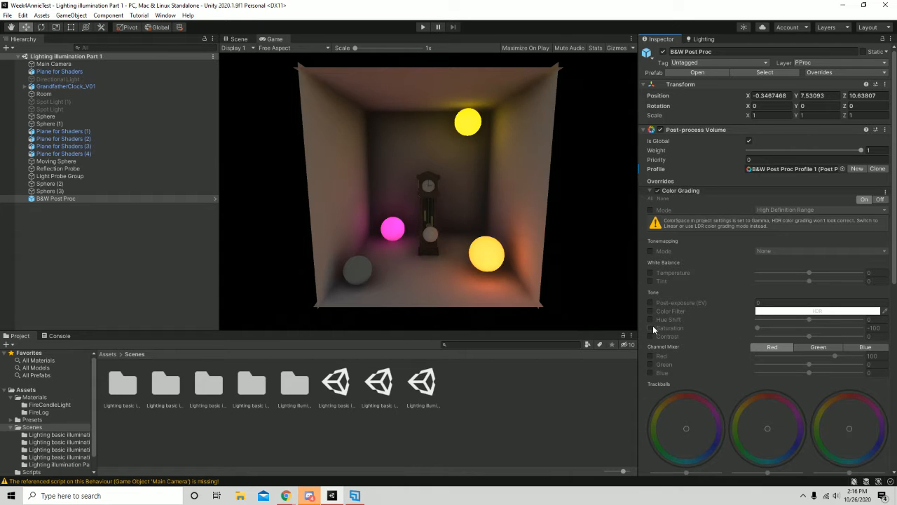
{"action": "left_click", "coordinate": [650, 327]}
Step: Disable the volume's Color Grading and Ambient Occlusion effects to compare the room without them, and re-enable both
{"action": "left_click", "coordinate": [657, 191]}
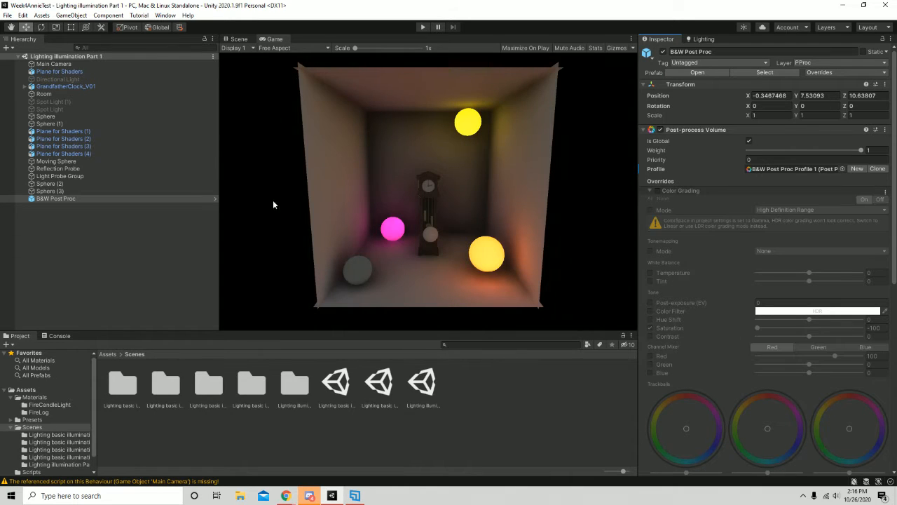
{"action": "scroll", "coordinate": [761, 323], "scroll_direction": "down", "scroll_amount": 10}
{"action": "left_click", "coordinate": [657, 309]}
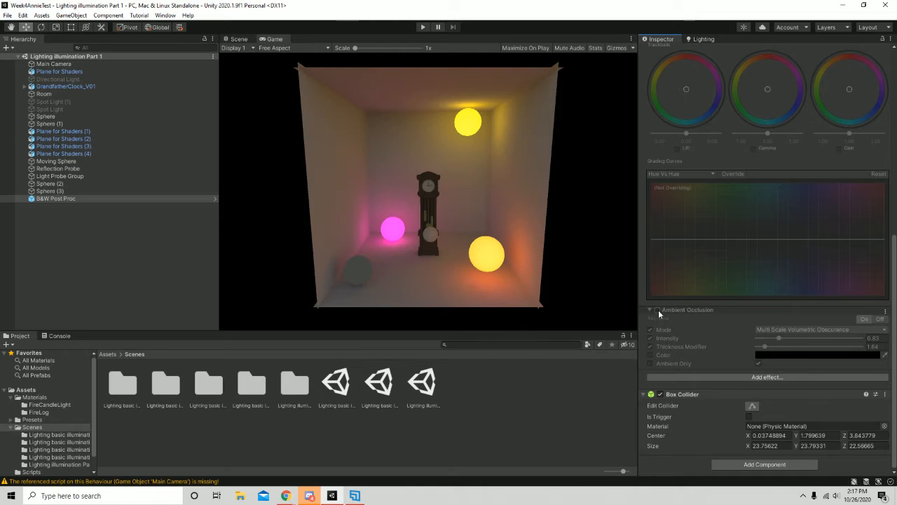
{"action": "scroll", "coordinate": [658, 309], "scroll_direction": "up", "scroll_amount": 10}
{"action": "left_click", "coordinate": [658, 190]}
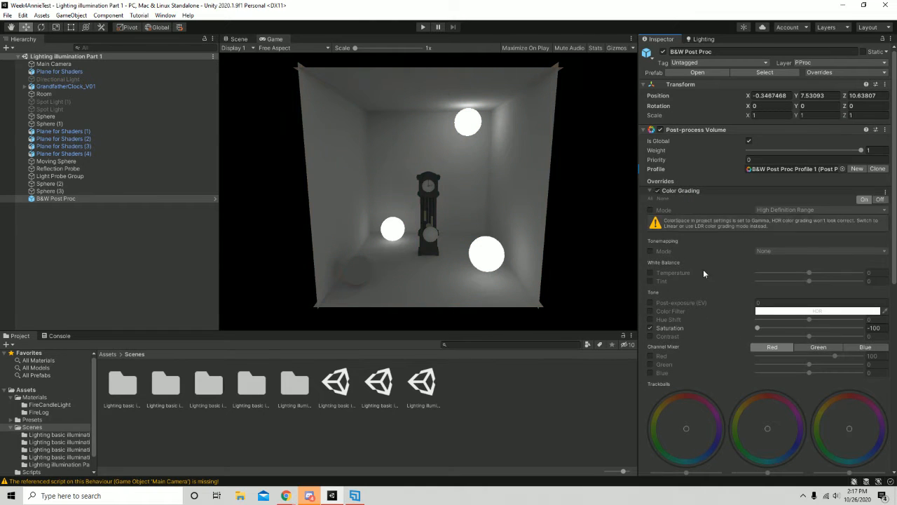
{"action": "scroll", "coordinate": [667, 327], "scroll_direction": "down", "scroll_amount": 10}
{"action": "left_click", "coordinate": [657, 310]}
{"action": "scroll", "coordinate": [659, 310], "scroll_direction": "up", "scroll_amount": 10}
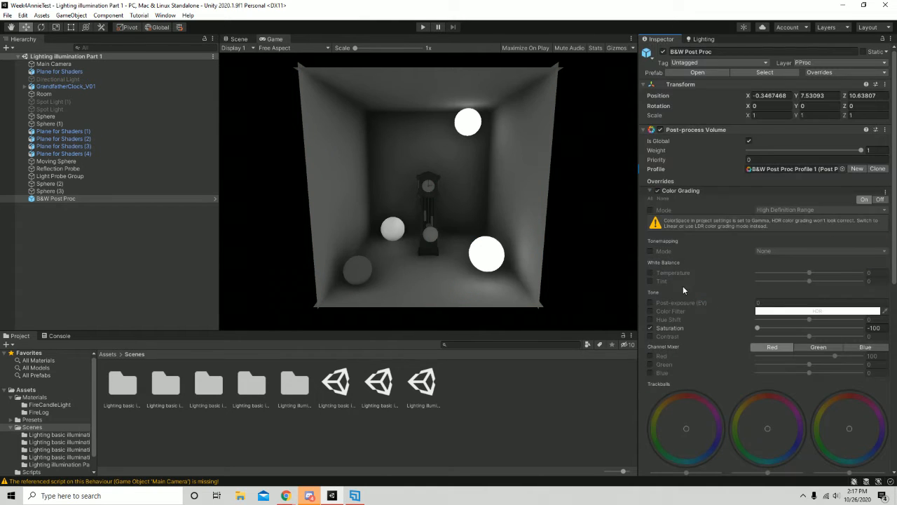
Step: Disable the Post-process Volume on B&W Post Proc and inspect the emissive spheres' coloured light in the Scene view
{"action": "left_click", "coordinate": [660, 130]}
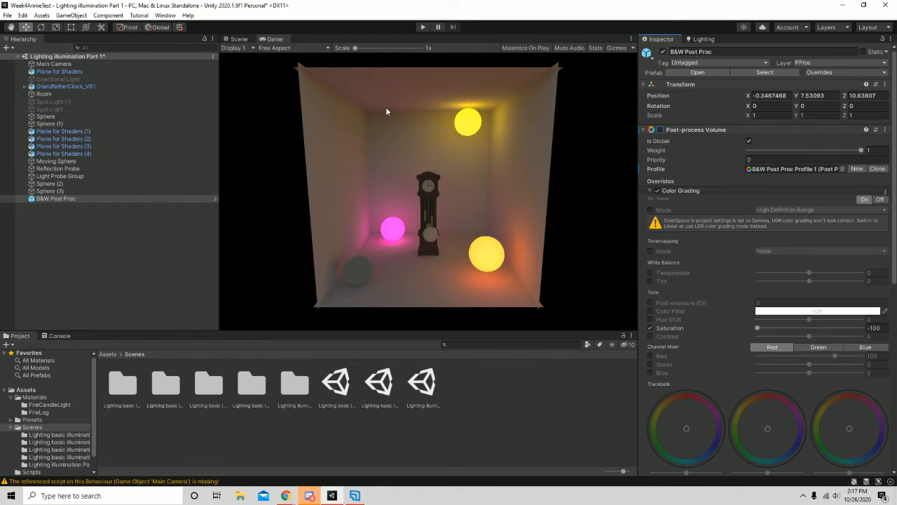
{"action": "left_click", "coordinate": [239, 39]}
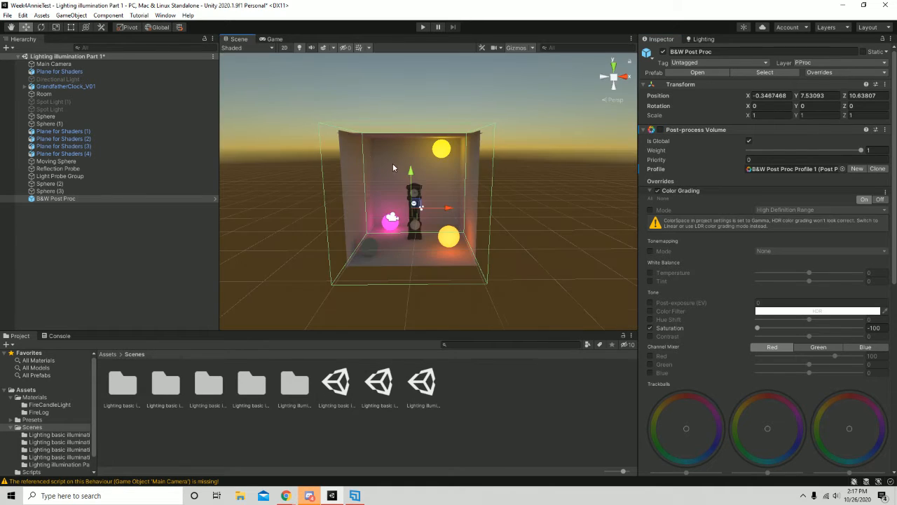
{"action": "scroll", "coordinate": [393, 167], "scroll_direction": "up", "scroll_amount": 6}
{"action": "left_click_drag", "start_coordinate": [330, 185], "coordinate": [512, 94], "text": "alt"}
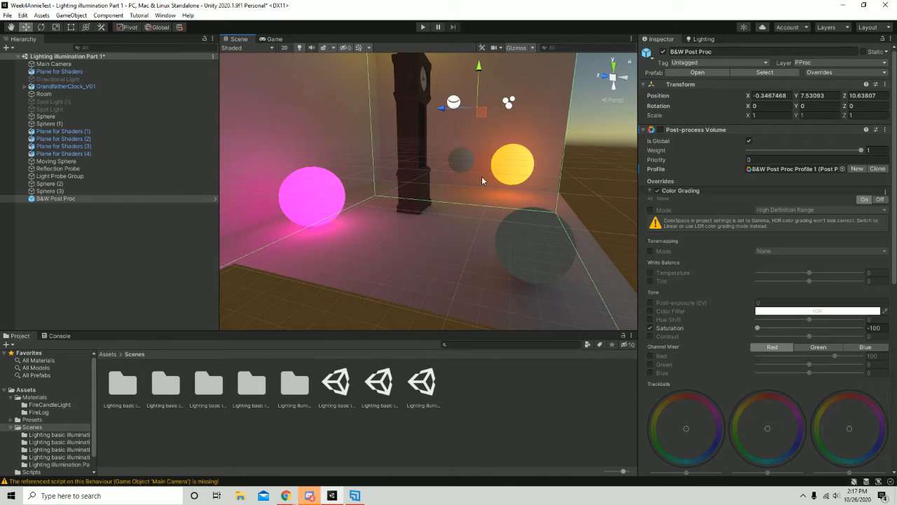
{"action": "left_click_drag", "start_coordinate": [482, 180], "coordinate": [418, 208], "text": "alt"}
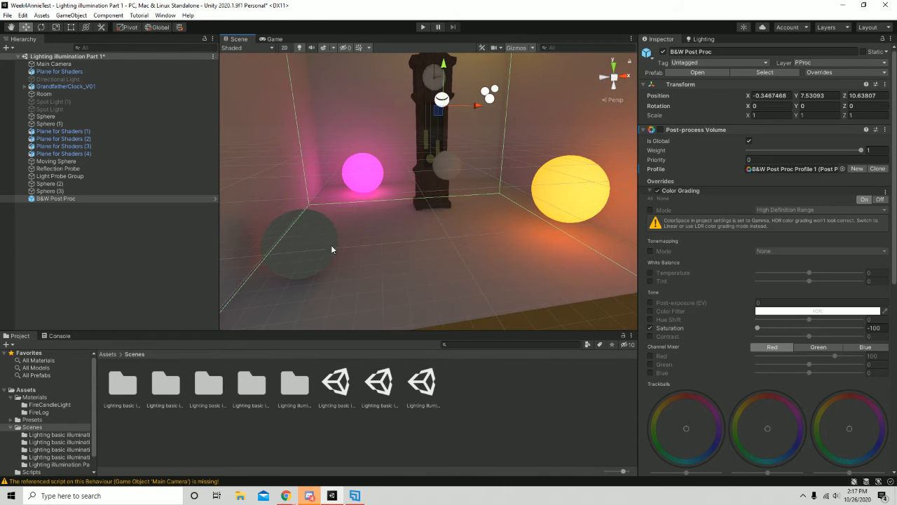
{"action": "left_click_drag", "start_coordinate": [297, 265], "coordinate": [482, 141], "text": "alt"}
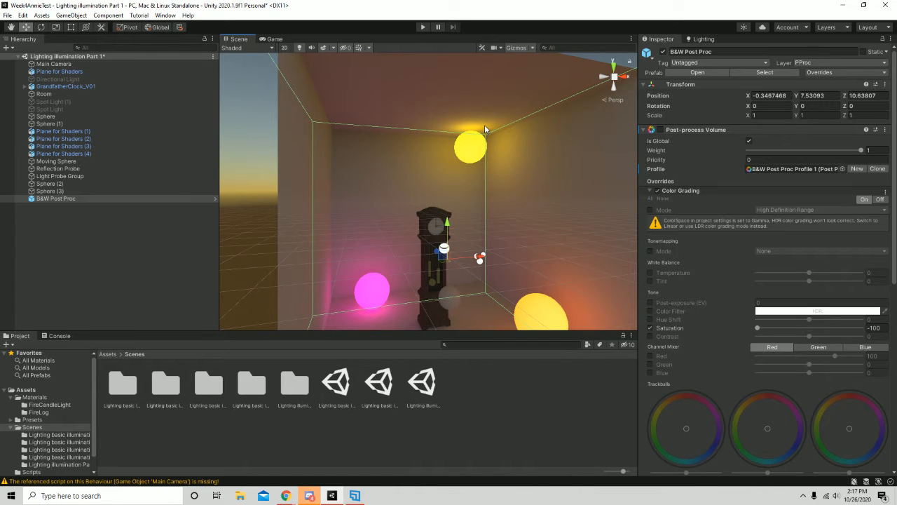
{"action": "left_click_drag", "start_coordinate": [532, 280], "coordinate": [421, 283], "text": "alt"}
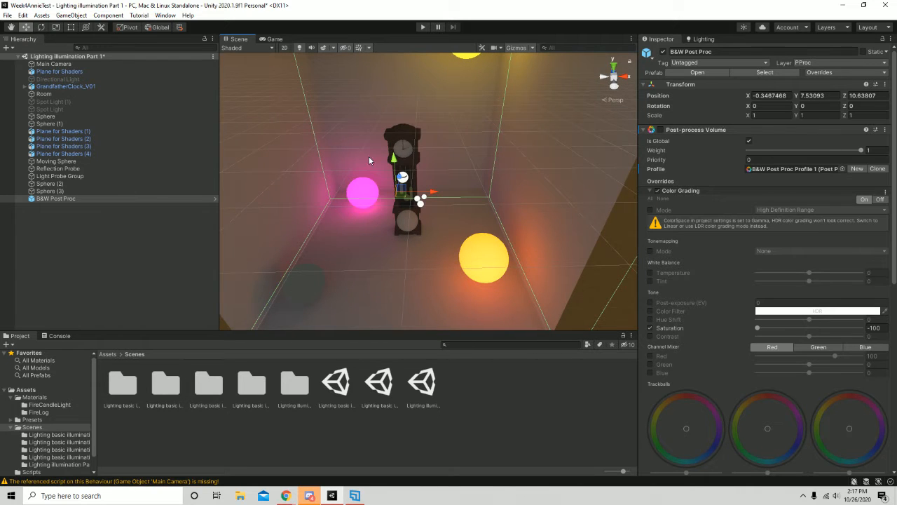
{"action": "left_click_drag", "start_coordinate": [368, 161], "coordinate": [462, 140], "text": "alt"}
{"action": "scroll", "coordinate": [484, 172], "scroll_direction": "down", "scroll_amount": 3}
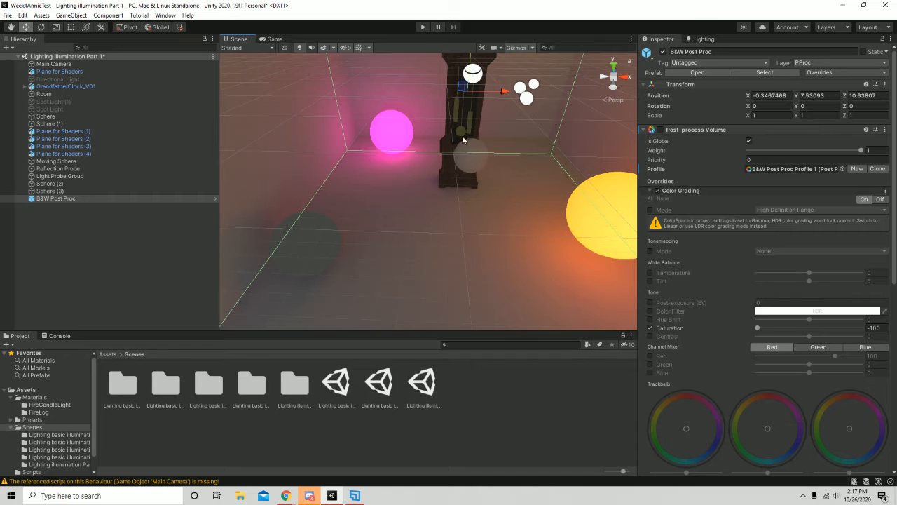
Step: Select the Moving Sphere and examine its probe lighting and its position among the other spheres in the room
{"action": "left_click", "coordinate": [70, 161]}
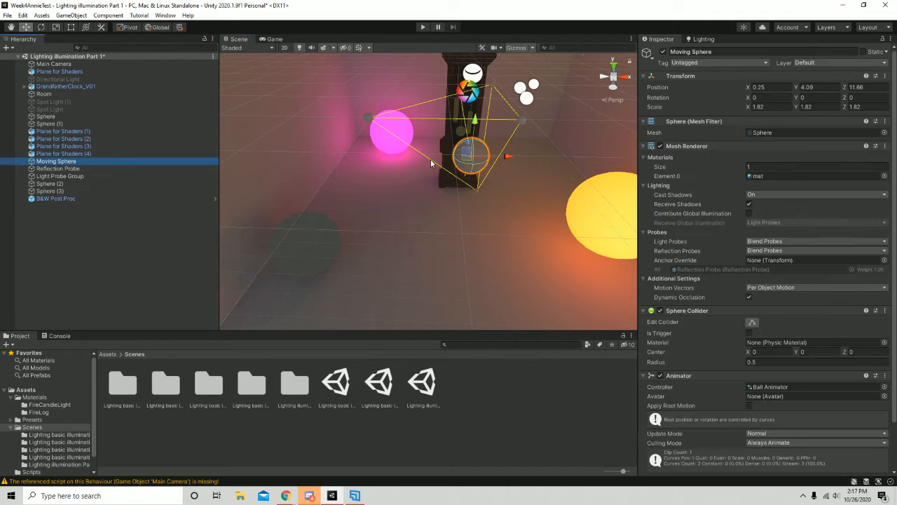
{"action": "scroll", "coordinate": [430, 163], "scroll_direction": "down", "scroll_amount": 3}
{"action": "left_click_drag", "start_coordinate": [410, 199], "coordinate": [444, 138], "text": "alt"}
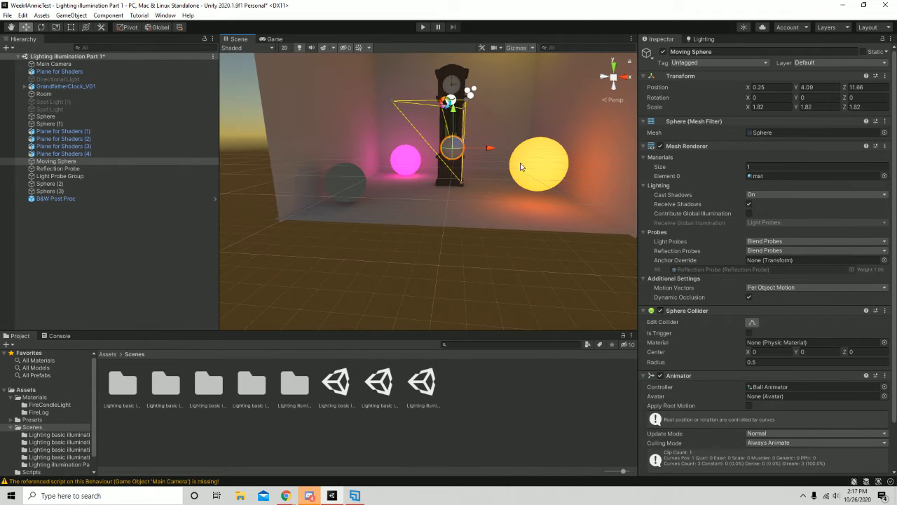
{"action": "scroll", "coordinate": [496, 160], "scroll_direction": "down", "scroll_amount": 3}
{"action": "middle_click_drag", "start_coordinate": [496, 159], "coordinate": [481, 231]}
{"action": "left_click_drag", "start_coordinate": [481, 232], "coordinate": [459, 197], "text": "alt"}
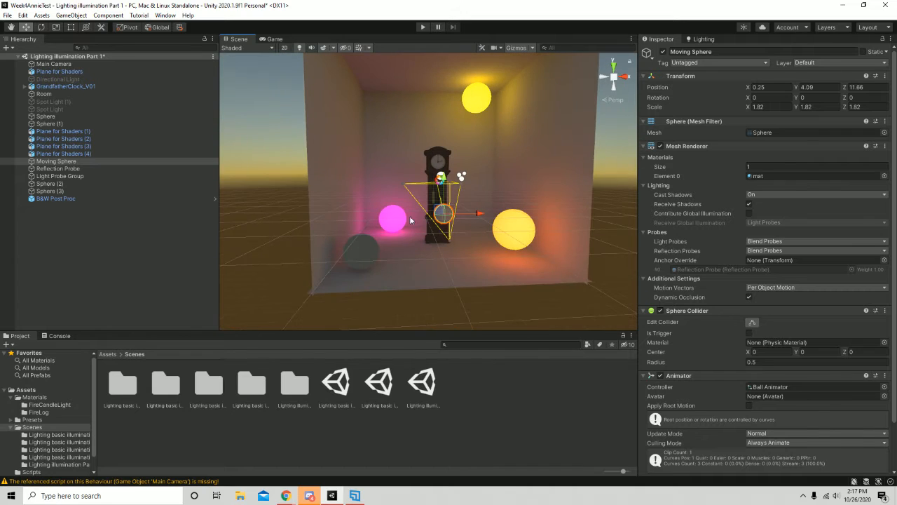
Step: Examine the Light Probe Group's probe network in the room, and inspect the renderer settings of Sphere (2) and Sphere (3)
{"action": "left_click", "coordinate": [78, 178]}
{"action": "left_click_drag", "start_coordinate": [435, 211], "coordinate": [540, 260], "text": "alt"}
{"action": "left_click_drag", "start_coordinate": [659, 158], "coordinate": [432, 206], "text": "alt"}
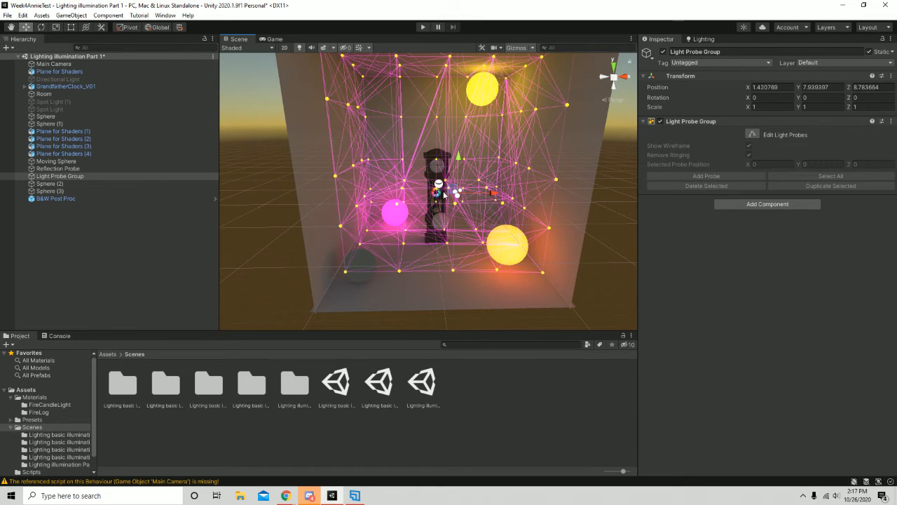
{"action": "left_click_drag", "start_coordinate": [443, 196], "coordinate": [400, 203], "text": "alt"}
{"action": "left_click", "coordinate": [51, 183]}
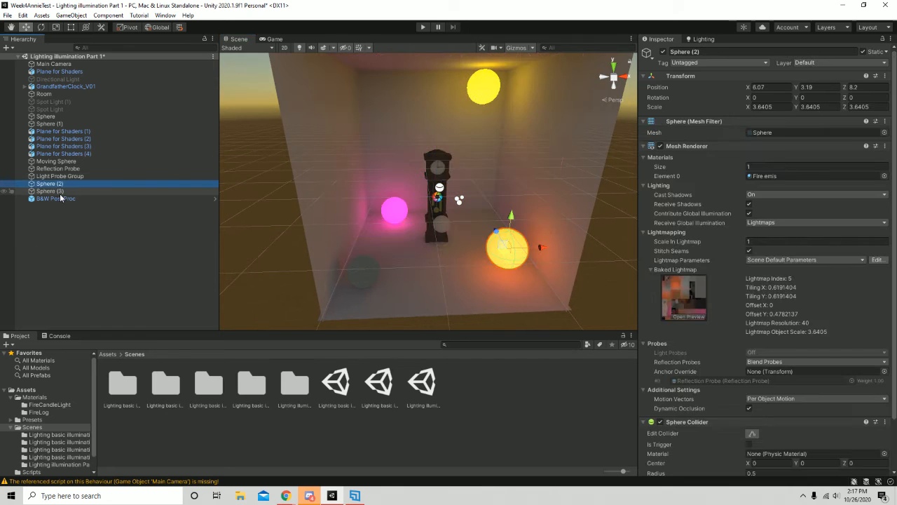
{"action": "left_click", "coordinate": [61, 194]}
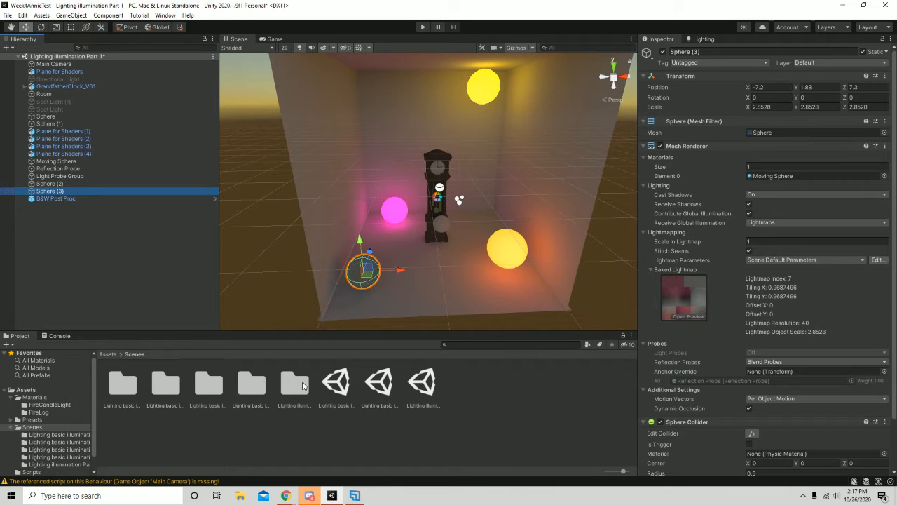
Step: Set the Metallic value of the Still Sphere material in the Materials folder to 1
{"action": "left_click", "coordinate": [109, 355]}
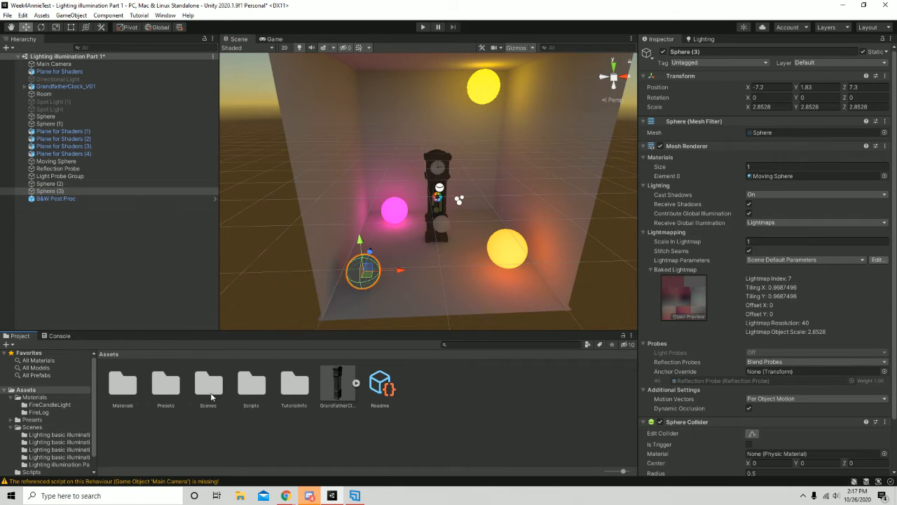
{"action": "double_click", "coordinate": [112, 387]}
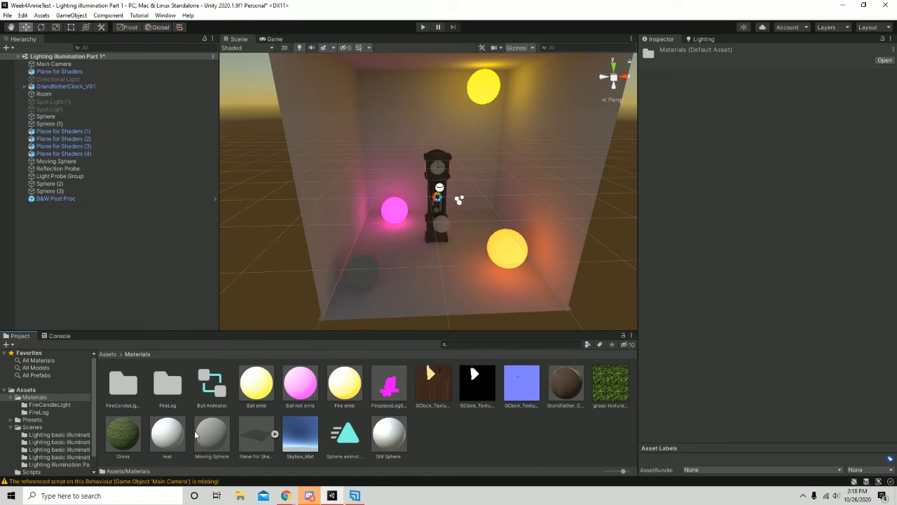
{"action": "left_click", "coordinate": [389, 435]}
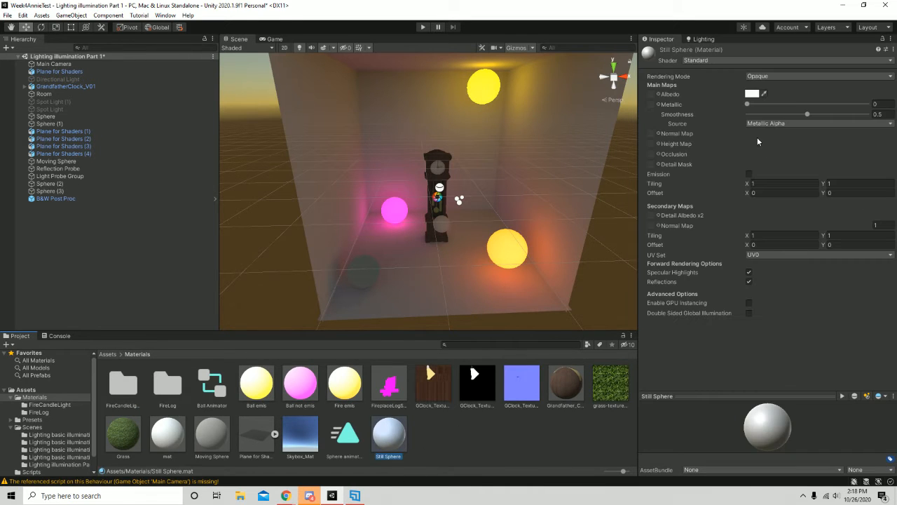
{"action": "left_click_drag", "start_coordinate": [747, 104], "coordinate": [896, 138]}
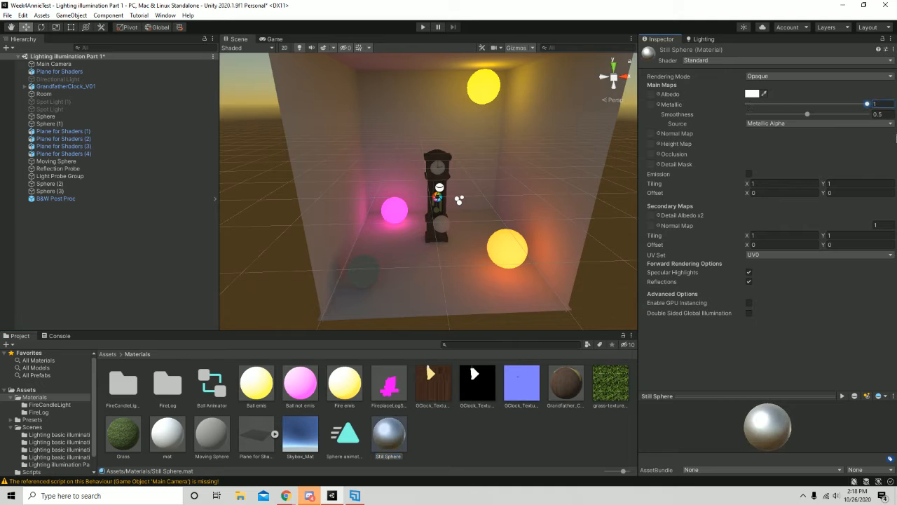
Step: Assign the Still Sphere material to Sphere (3), the grey sphere in the room's front corner
{"action": "middle_click_drag", "start_coordinate": [398, 278], "coordinate": [476, 218]}
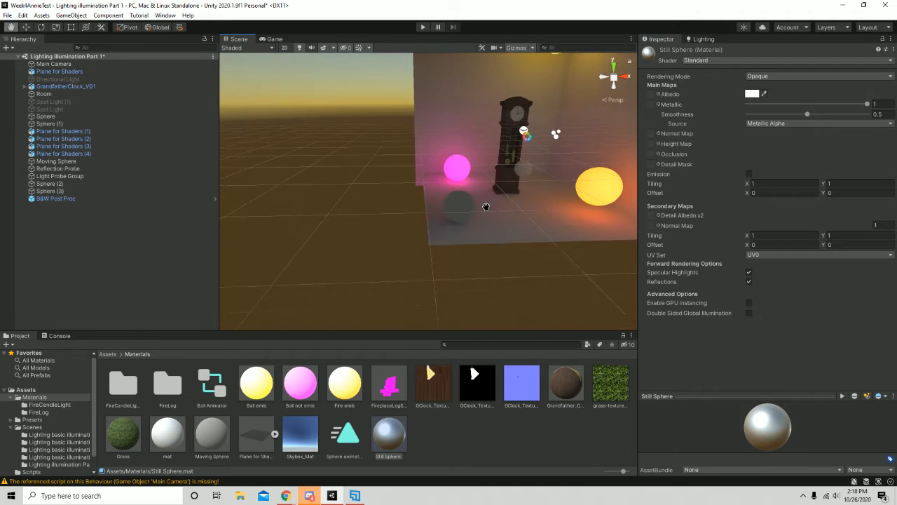
{"action": "left_click", "coordinate": [468, 208]}
{"action": "left_click_drag", "start_coordinate": [401, 421], "coordinate": [420, 203]}
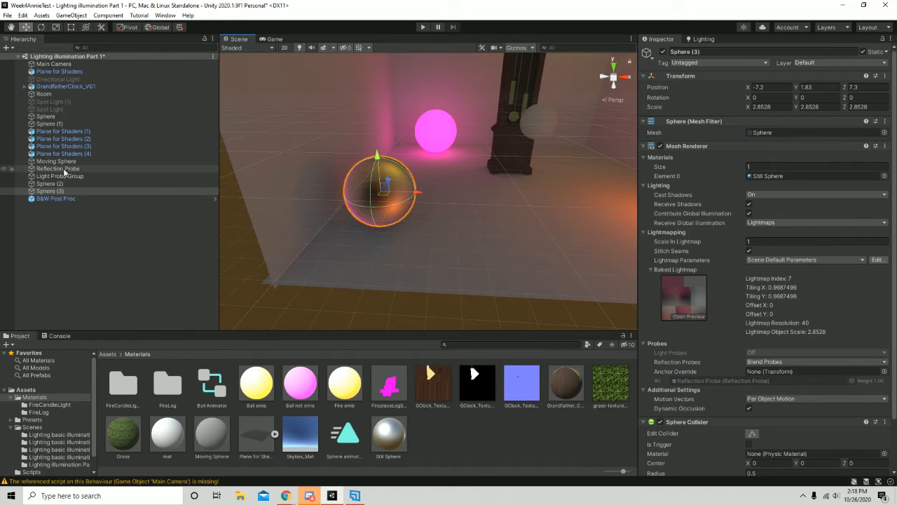
Step: Select the Reflection Probe and examine its bounds and the reflections on Sphere (3) from different angles
{"action": "left_click", "coordinate": [64, 170]}
{"action": "scroll", "coordinate": [391, 102], "scroll_direction": "down", "scroll_amount": 5}
{"action": "left_click_drag", "start_coordinate": [425, 112], "coordinate": [563, 213], "text": "alt"}
{"action": "scroll", "coordinate": [527, 184], "scroll_direction": "down", "scroll_amount": 3}
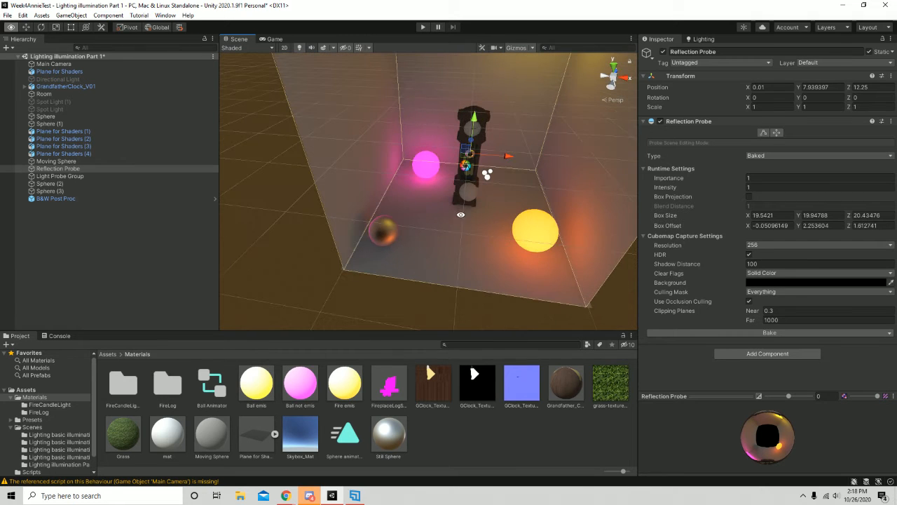
{"action": "scroll", "coordinate": [378, 230], "scroll_direction": "up", "scroll_amount": 5}
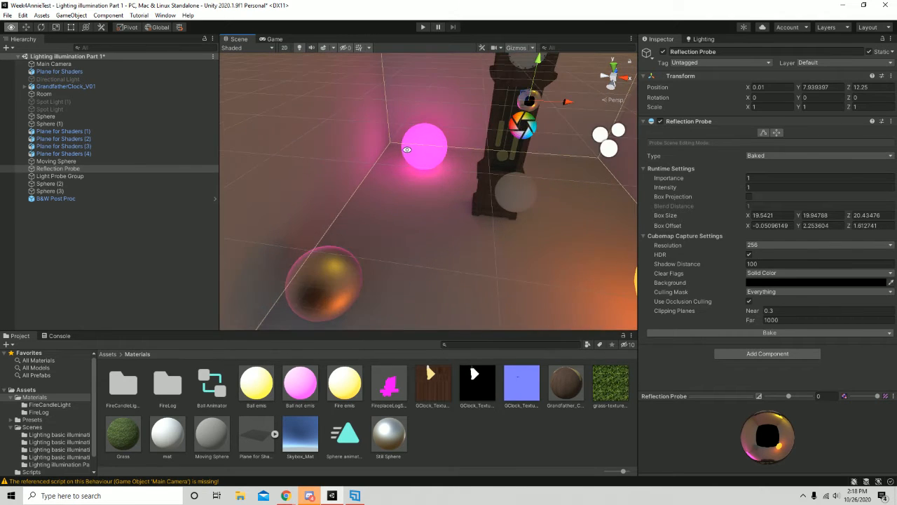
{"action": "middle_click_drag", "start_coordinate": [406, 148], "coordinate": [455, 104]}
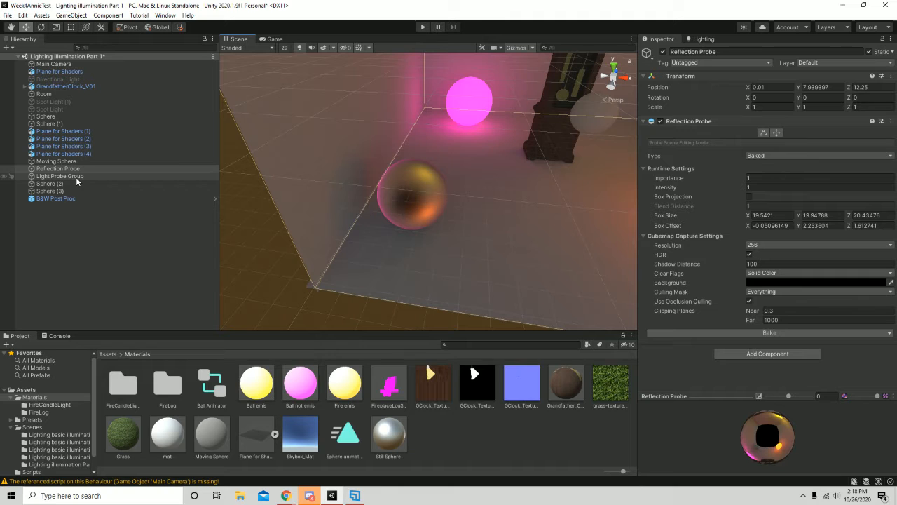
Step: Raise the Still Sphere material's Smoothness to 0.859 and view the sharper reflections on Sphere (3)
{"action": "left_click", "coordinate": [412, 182]}
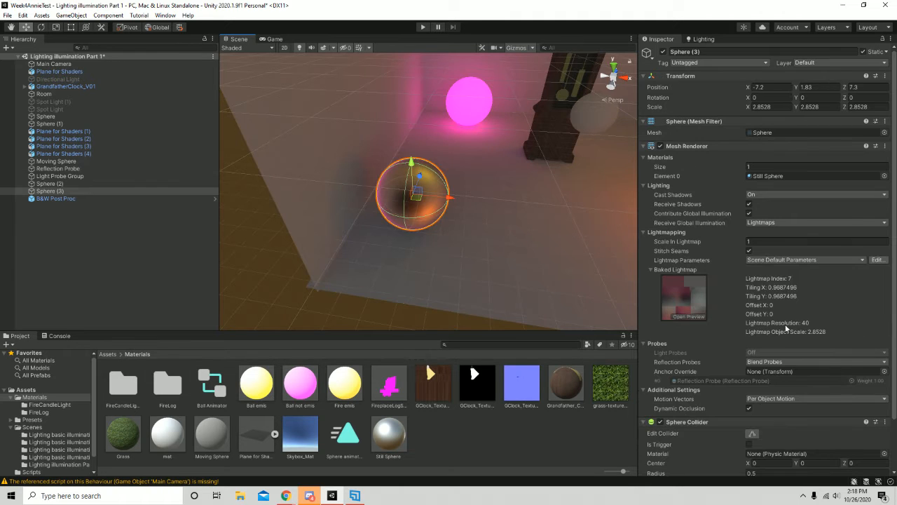
{"action": "left_click", "coordinate": [389, 436]}
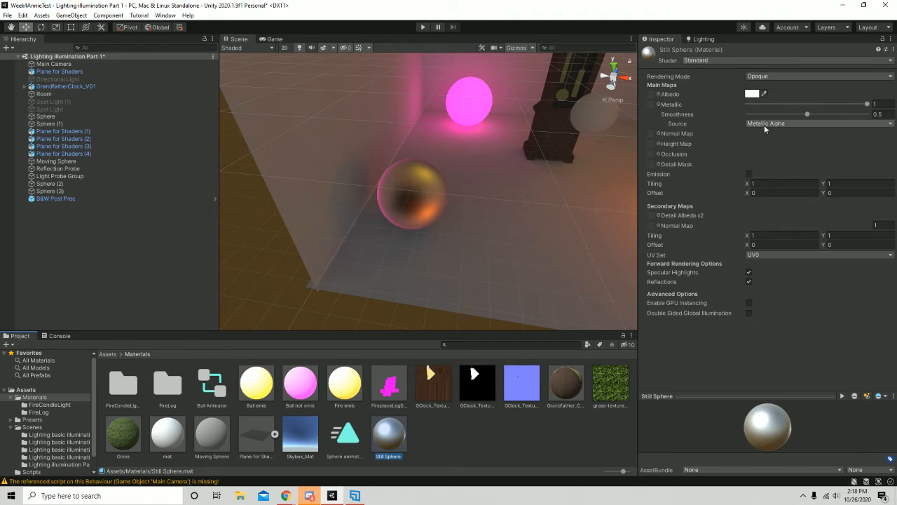
{"action": "left_click_drag", "start_coordinate": [806, 112], "coordinate": [850, 113]}
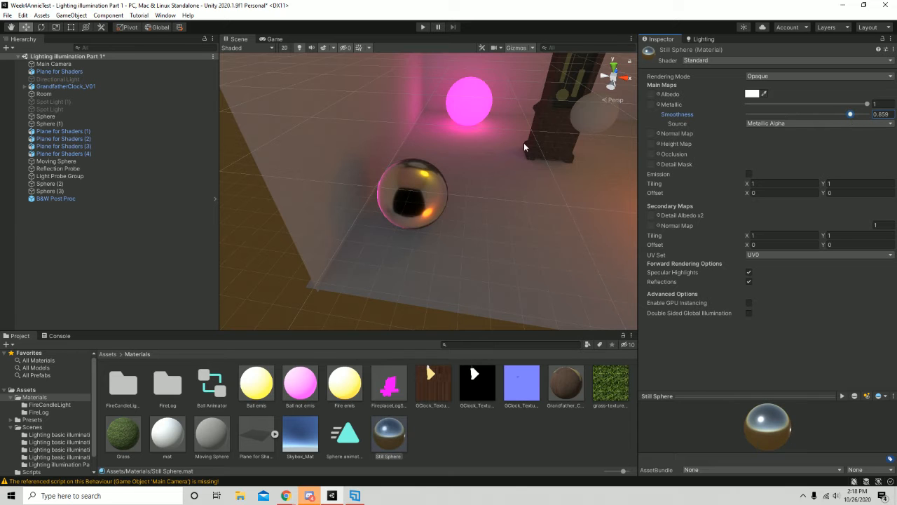
{"action": "left_click_drag", "start_coordinate": [524, 147], "coordinate": [538, 97], "text": "alt"}
Step: Change the Reflection Probe's type to Realtime and view the whole room
{"action": "left_click", "coordinate": [62, 162]}
{"action": "left_click", "coordinate": [65, 169]}
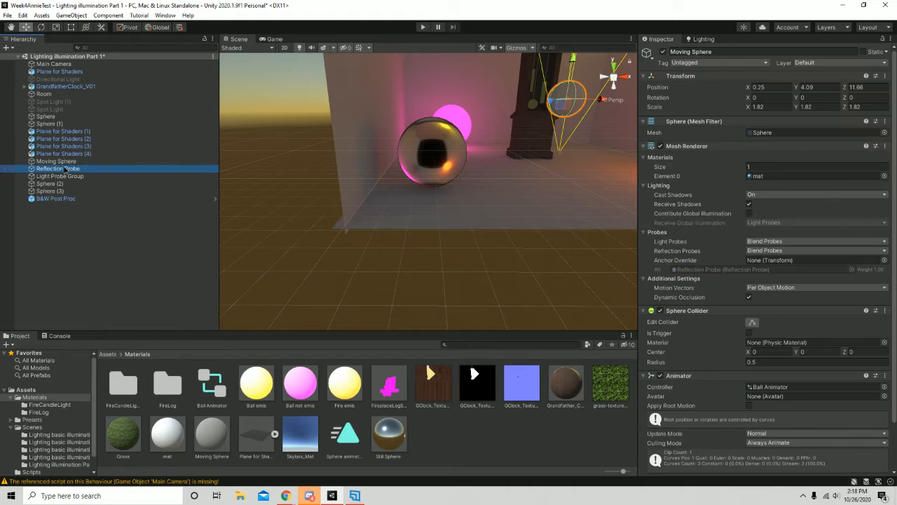
{"action": "left_click", "coordinate": [767, 156]}
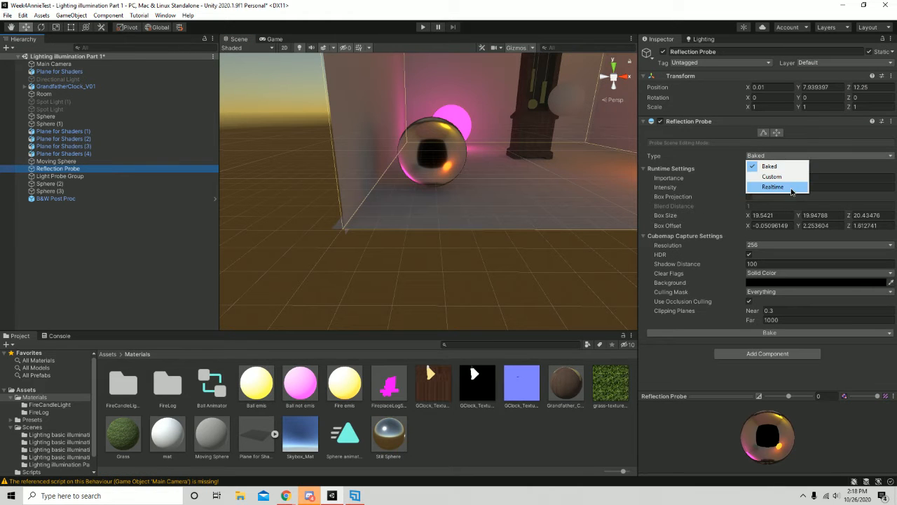
{"action": "left_click", "coordinate": [792, 190]}
{"action": "left_click_drag", "start_coordinate": [558, 165], "coordinate": [473, 186], "text": "alt"}
{"action": "scroll", "coordinate": [474, 186], "scroll_direction": "down", "scroll_amount": 5}
{"action": "left_click_drag", "start_coordinate": [503, 144], "coordinate": [349, 299], "text": "alt"}
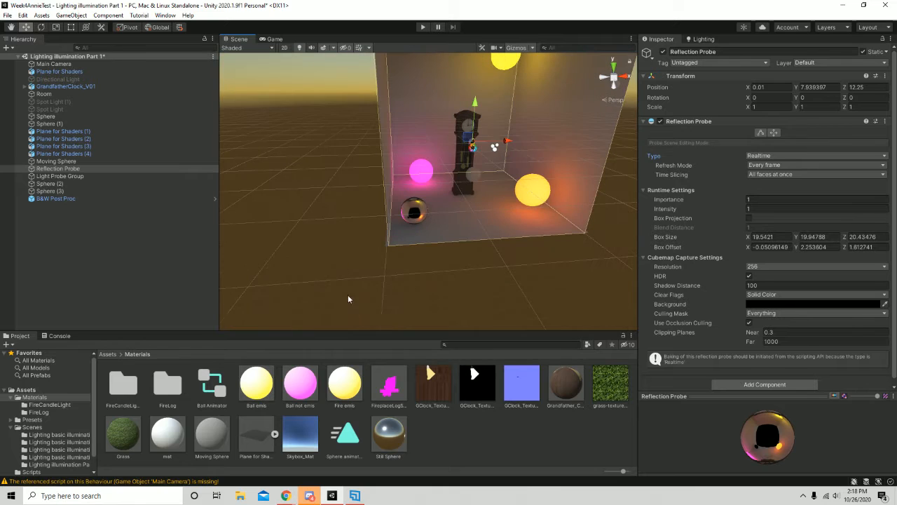
Step: Set both Metallic and Smoothness of the Still Sphere material to 0
{"action": "left_click", "coordinate": [395, 443]}
{"action": "left_click_drag", "start_coordinate": [867, 103], "coordinate": [746, 104]}
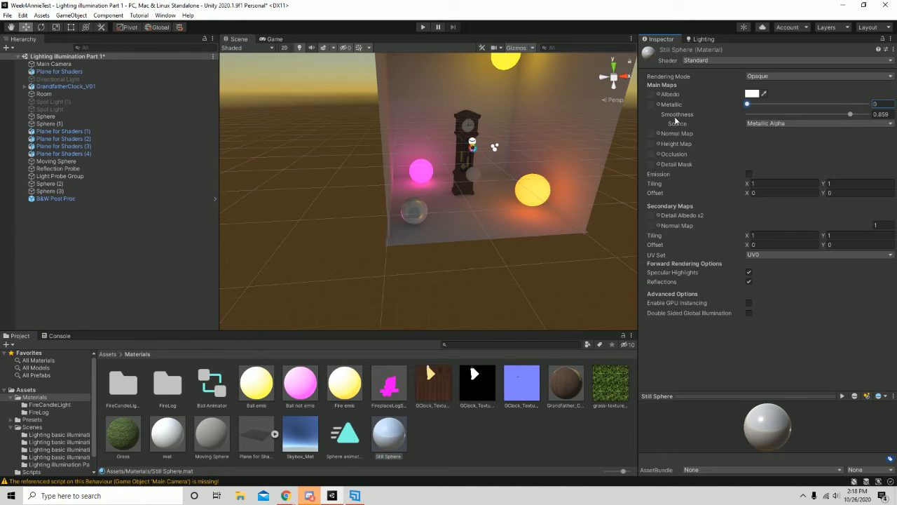
{"action": "left_click_drag", "start_coordinate": [850, 114], "coordinate": [663, 127]}
{"action": "left_click_drag", "start_coordinate": [446, 237], "coordinate": [416, 201], "text": "alt"}
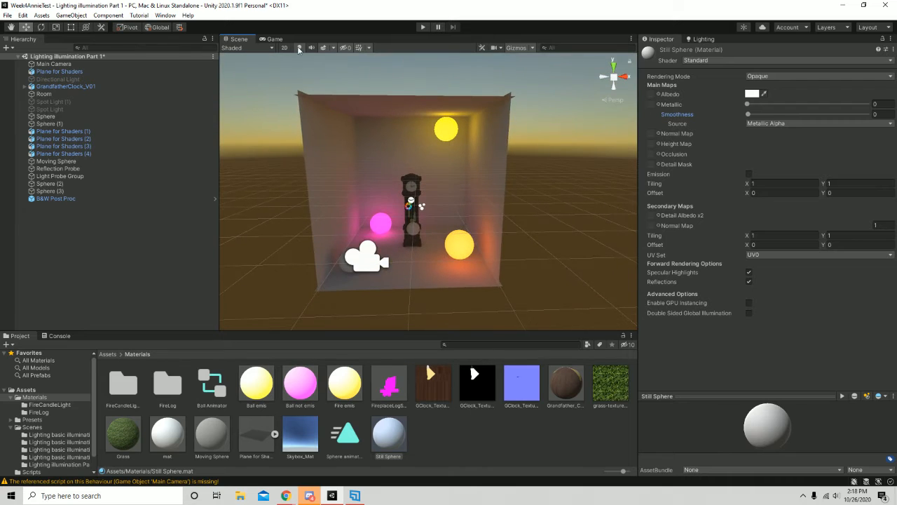
Step: Run the scene in the Game view to watch the moving sphere's lighting, and stop play mode
{"action": "left_click", "coordinate": [282, 39]}
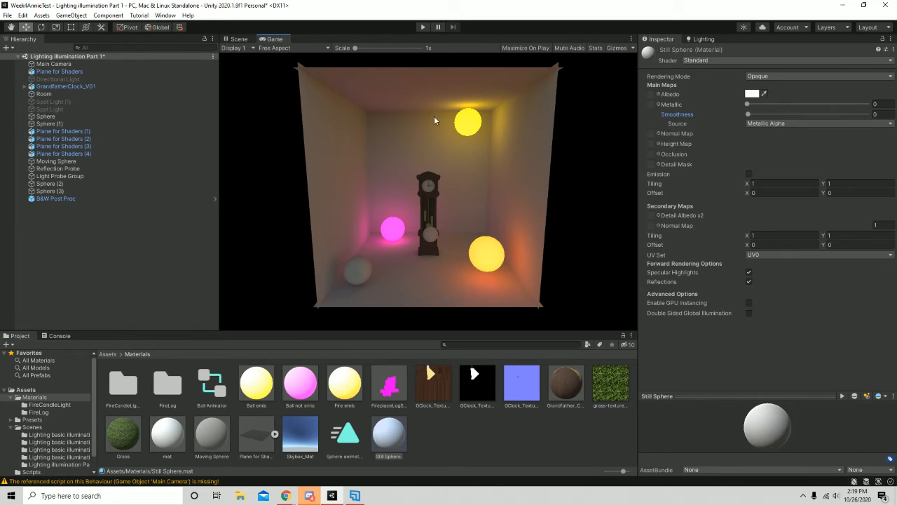
{"action": "left_click", "coordinate": [422, 27]}
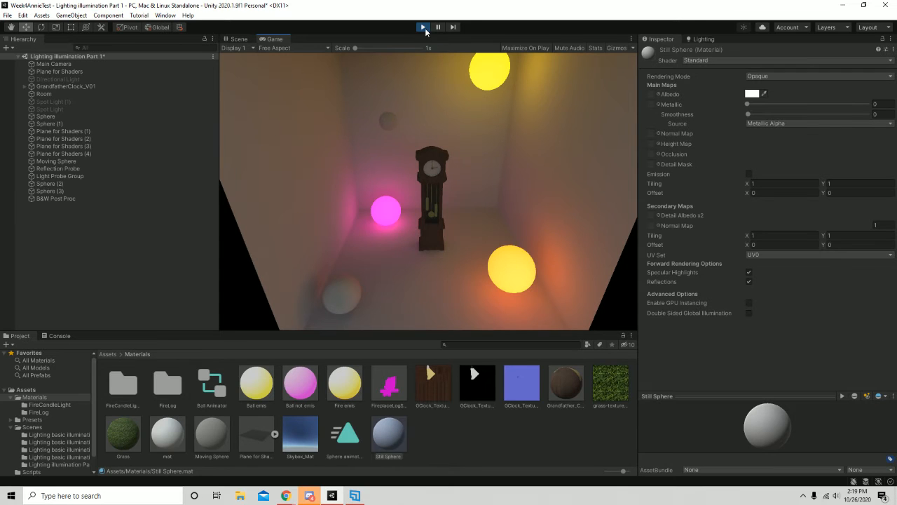
{"action": "key", "text": "ctrl+p"}
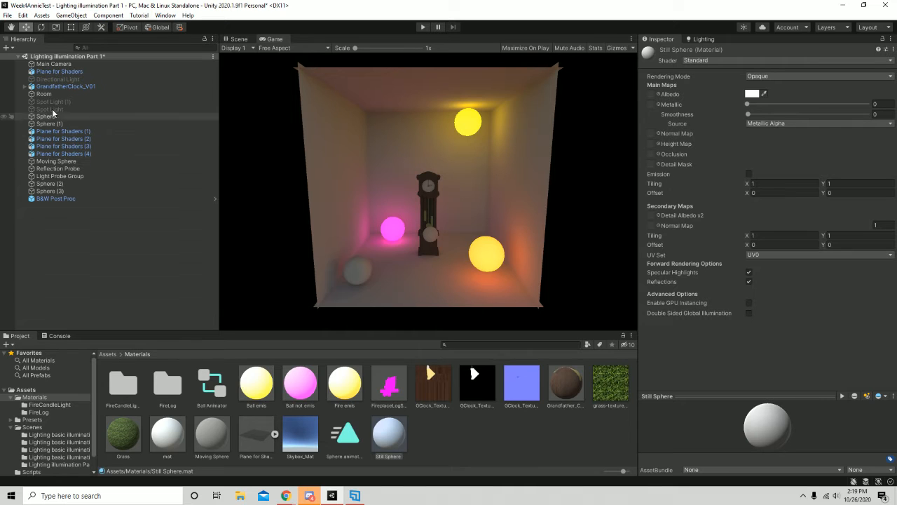
Step: Inspect GrandfatherClock_V01 and browse the baked lightmaps in the Lighting basic illumination Examples folder under Scenes
{"action": "left_click", "coordinate": [57, 86]}
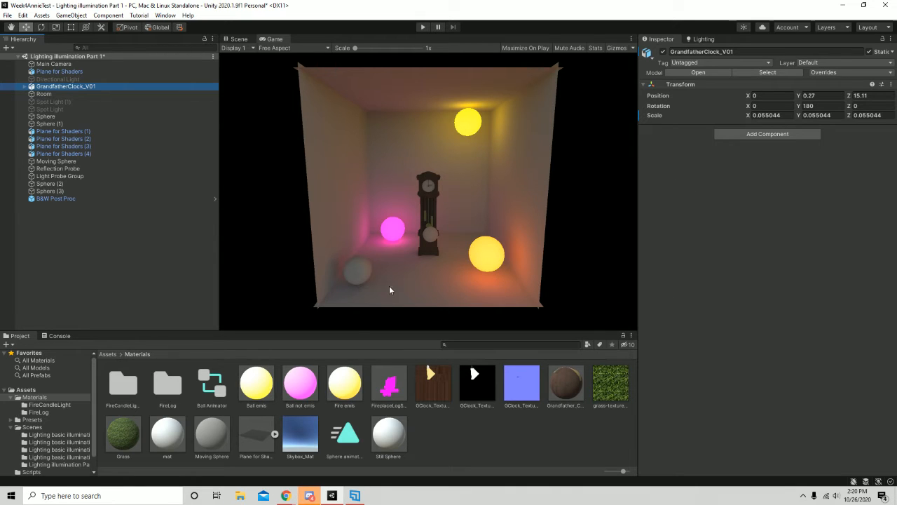
{"action": "left_click", "coordinate": [108, 355]}
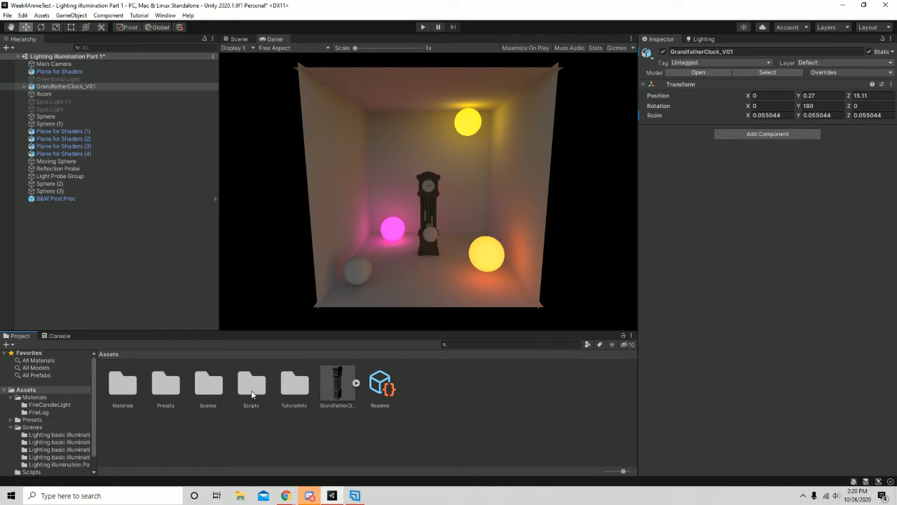
{"action": "double_click", "coordinate": [211, 388]}
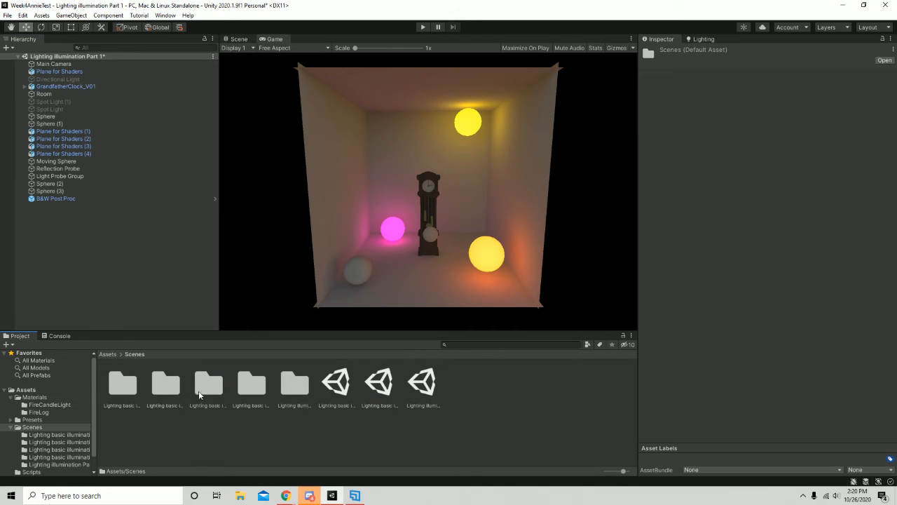
{"action": "left_click", "coordinate": [175, 389]}
{"action": "double_click", "coordinate": [172, 385]}
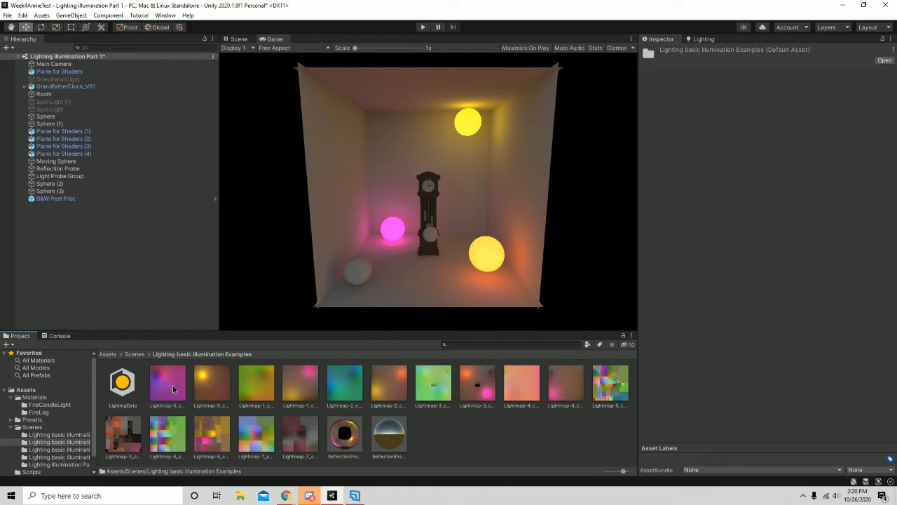
Step: Preview the Lightmap-6_comp_light and Lightmap-3_comp_light textures in the Lighting basic illumination folder
{"action": "left_click", "coordinate": [134, 354]}
{"action": "double_click", "coordinate": [123, 382]}
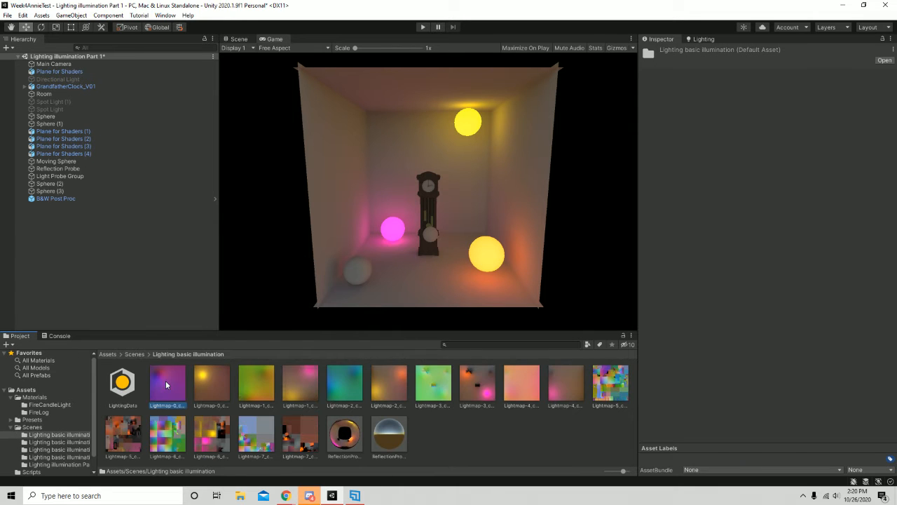
{"action": "left_click", "coordinate": [175, 437]}
{"action": "left_click", "coordinate": [219, 434]}
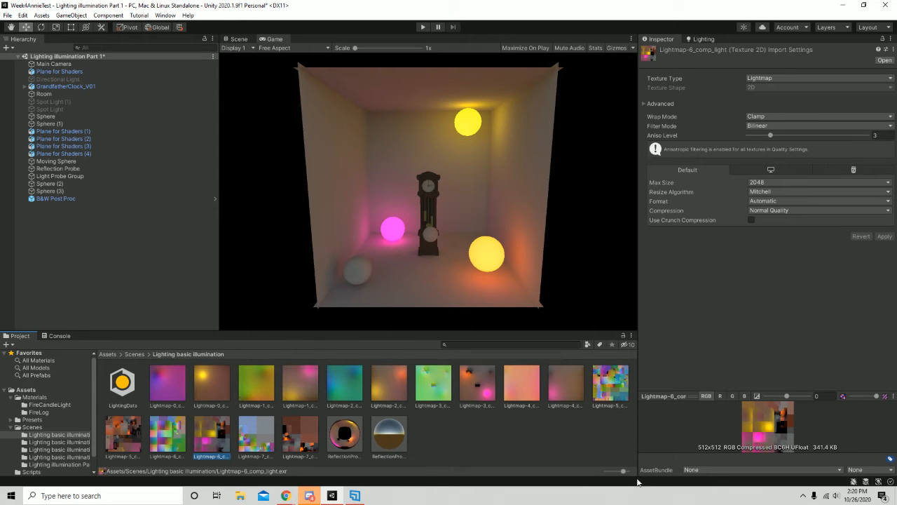
{"action": "left_click", "coordinate": [471, 382]}
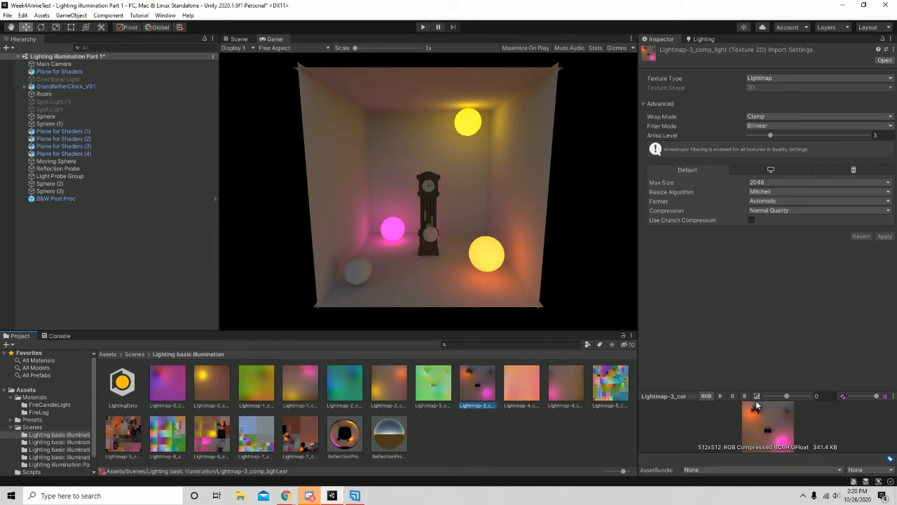
{"action": "left_click", "coordinate": [752, 438]}
Step: Browse the FireLog and FireCandleLight subfolders of the Materials folder
{"action": "left_click", "coordinate": [135, 354]}
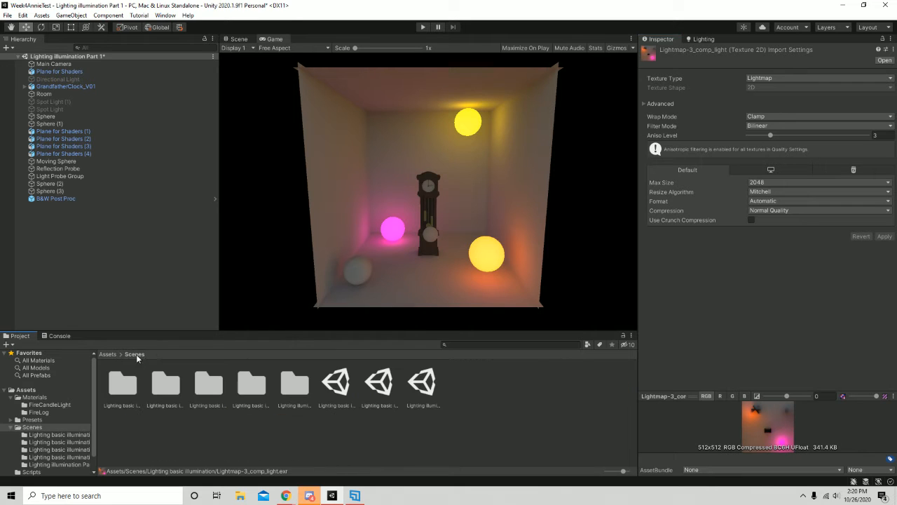
{"action": "left_click", "coordinate": [105, 354]}
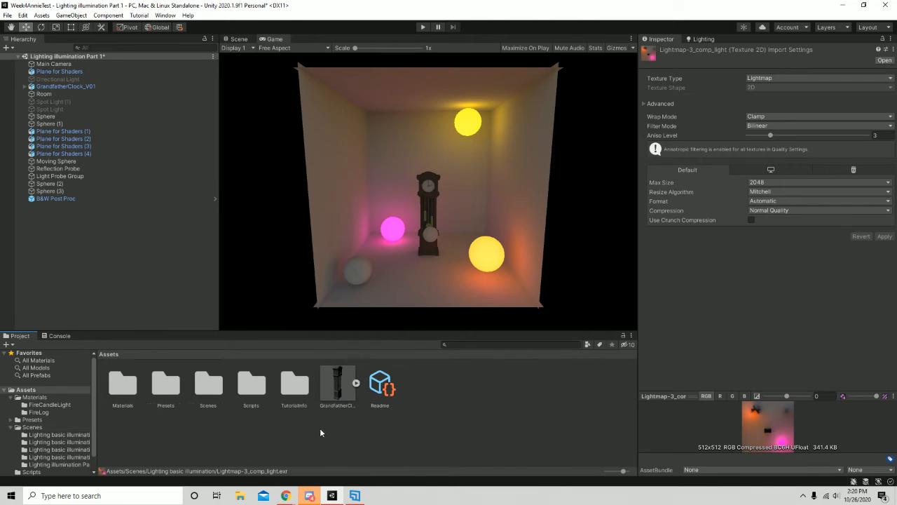
{"action": "double_click", "coordinate": [131, 384]}
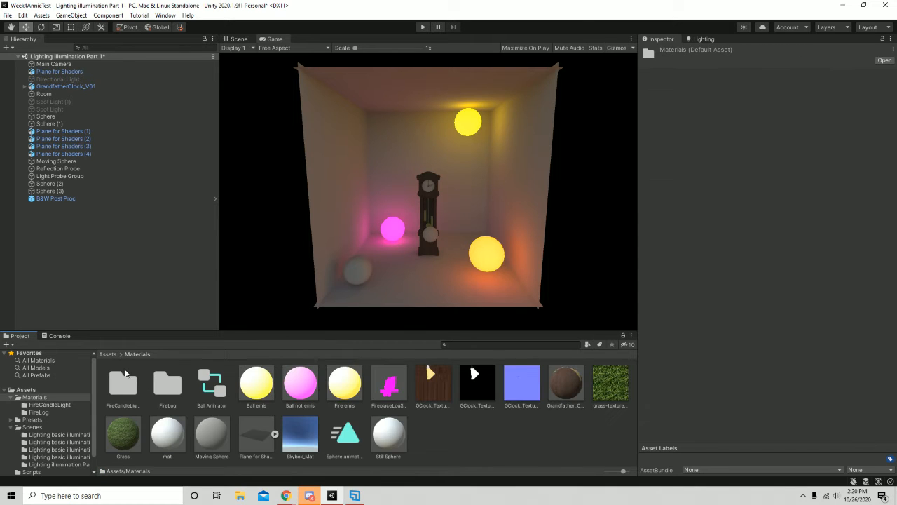
{"action": "double_click", "coordinate": [171, 387]}
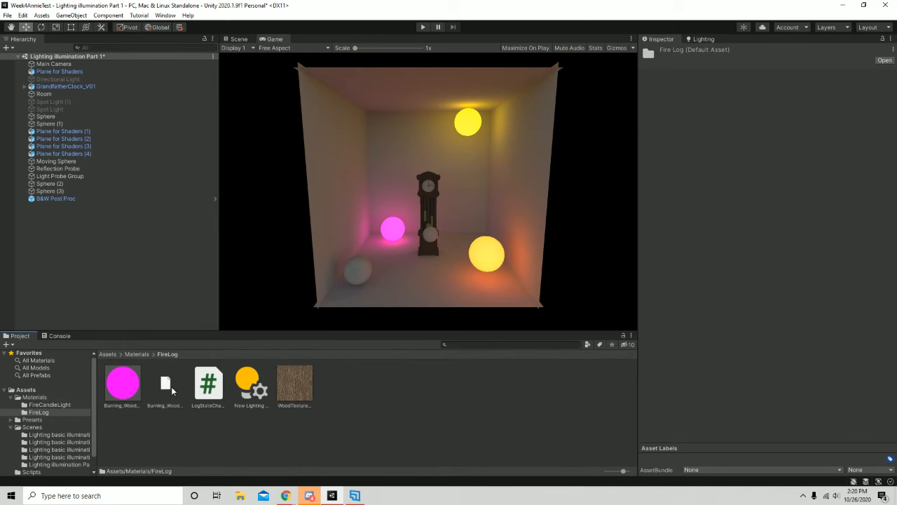
{"action": "left_click", "coordinate": [133, 355]}
{"action": "double_click", "coordinate": [120, 378]}
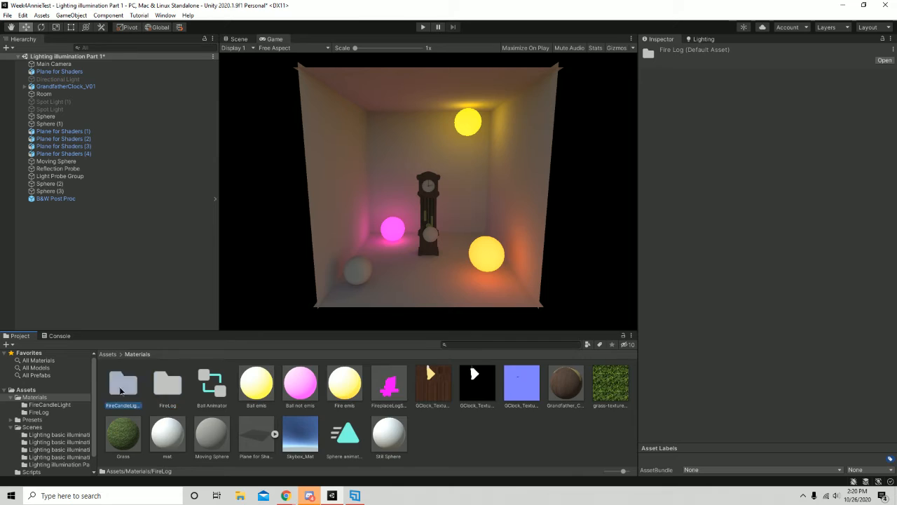
Step: Inspect the FireplaceLogSetup prefab in the Materials folder, rotate its preview, and return to the Assets folder
{"action": "left_click", "coordinate": [140, 354]}
{"action": "left_click", "coordinate": [387, 387]}
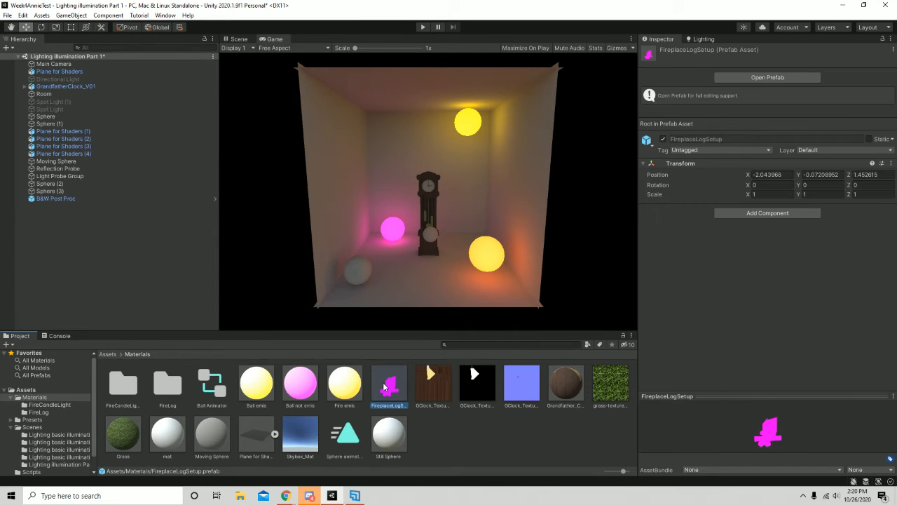
{"action": "left_click", "coordinate": [107, 353]}
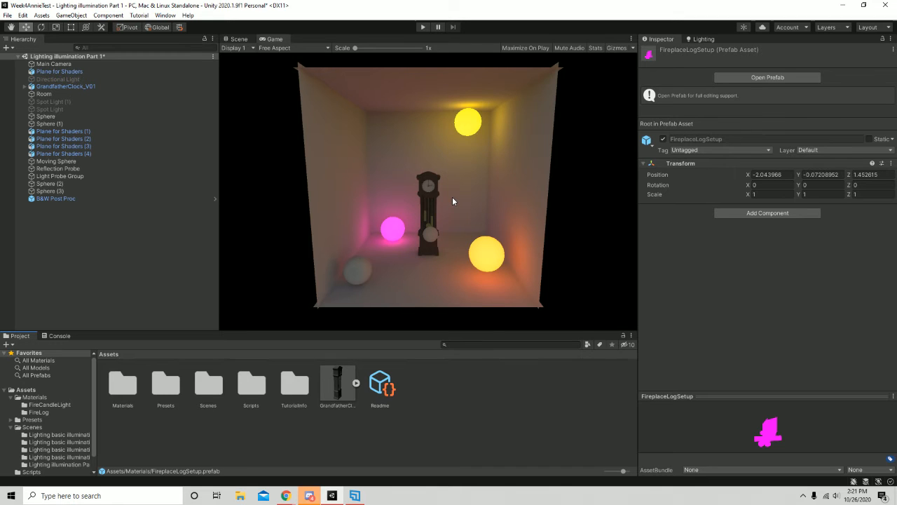
{"action": "mouse_move", "coordinate": [771, 443]}
{"action": "left_mouse_down"}
{"action": "mouse_move", "coordinate": [806, 434]}
{"action": "mouse_move", "coordinate": [774, 440]}
{"action": "left_mouse_up"}
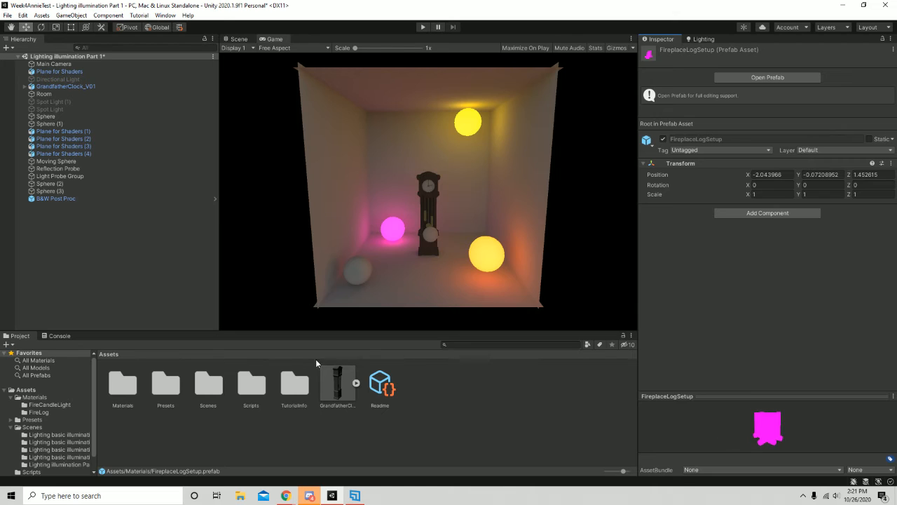
{"action": "left_click", "coordinate": [288, 427]}
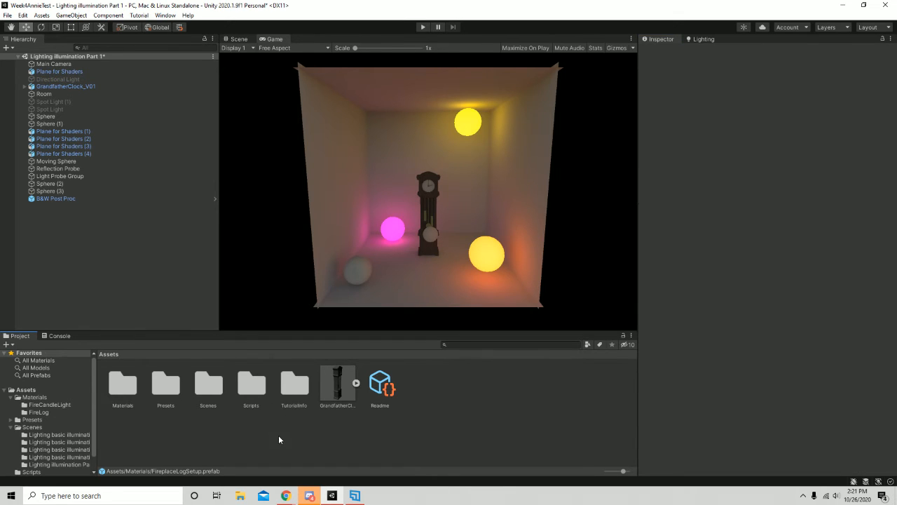
Step: Enable the Post-process Volume on B&W Post Proc and review its Color Grading, Ambient Occlusion and Box Collider settings
{"action": "left_click", "coordinate": [65, 199]}
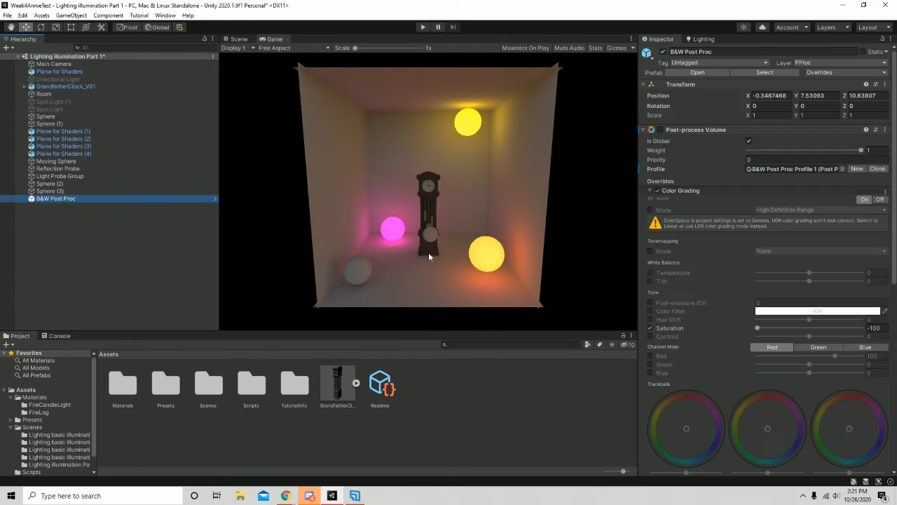
{"action": "left_click", "coordinate": [660, 131]}
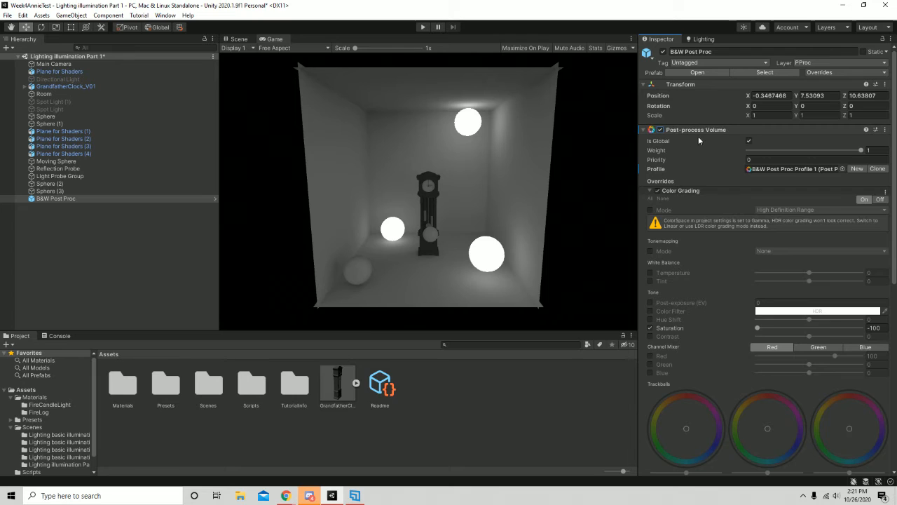
{"action": "scroll", "coordinate": [721, 310], "scroll_direction": "down", "scroll_amount": 10}
{"action": "scroll", "coordinate": [720, 311], "scroll_direction": "up", "scroll_amount": 10}
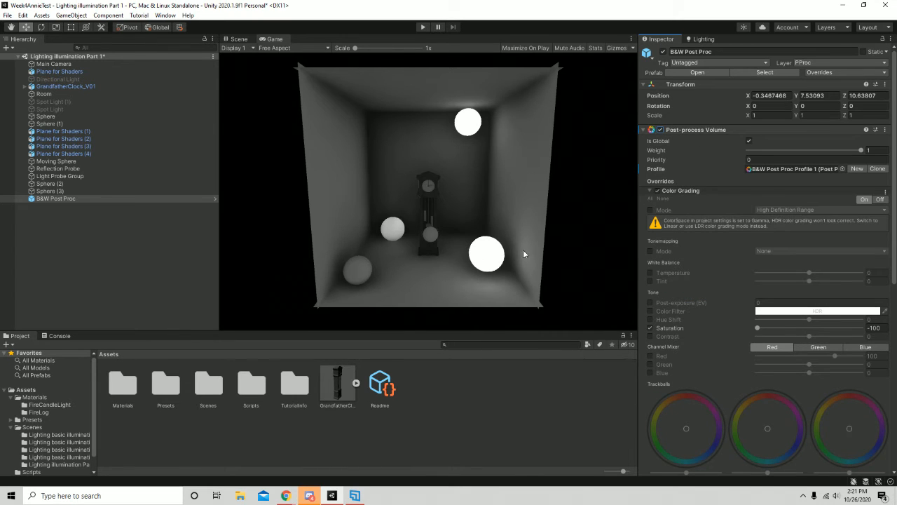
{"action": "scroll", "coordinate": [708, 311], "scroll_direction": "down", "scroll_amount": 10}
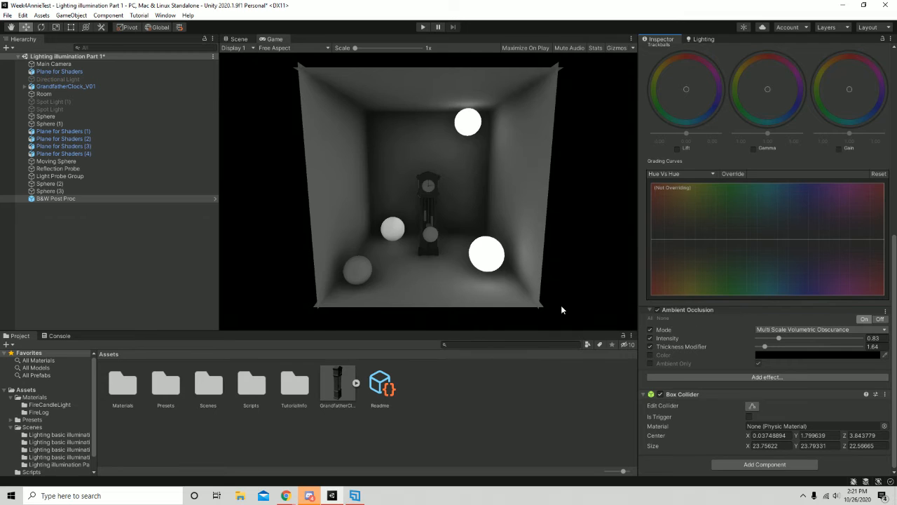
{"action": "scroll", "coordinate": [651, 223], "scroll_direction": "up", "scroll_amount": 10}
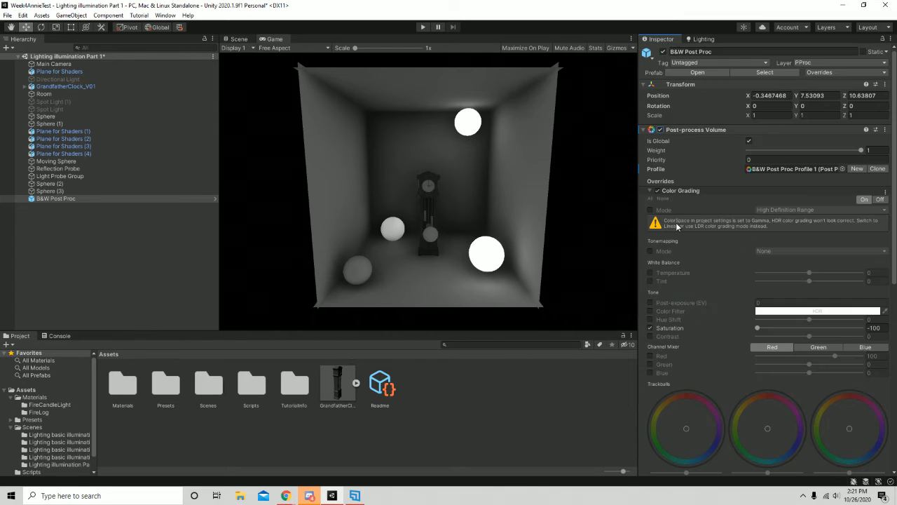
Step: Turn off Is Global for the B&W post-process volume, then run the scene and move the camera in and out of the room
{"action": "left_click", "coordinate": [748, 141]}
{"action": "left_click", "coordinate": [423, 26]}
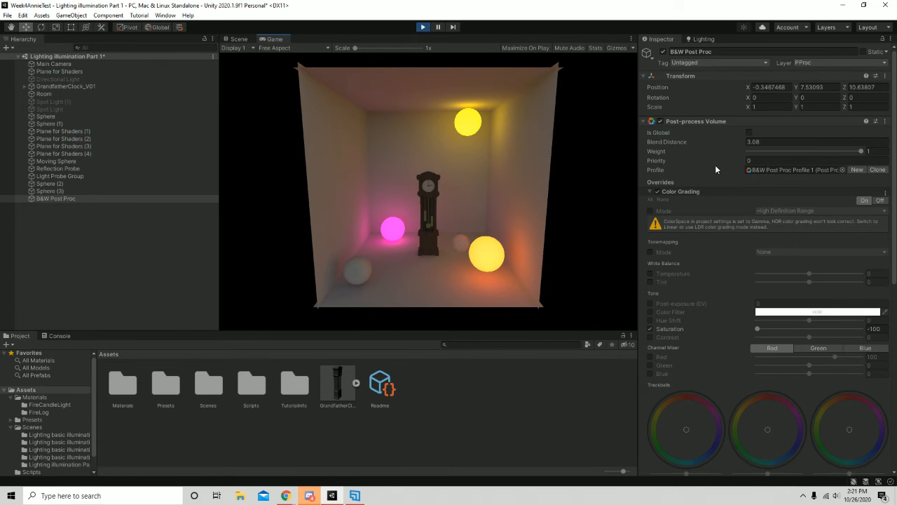
{"action": "key", "text": "w"}
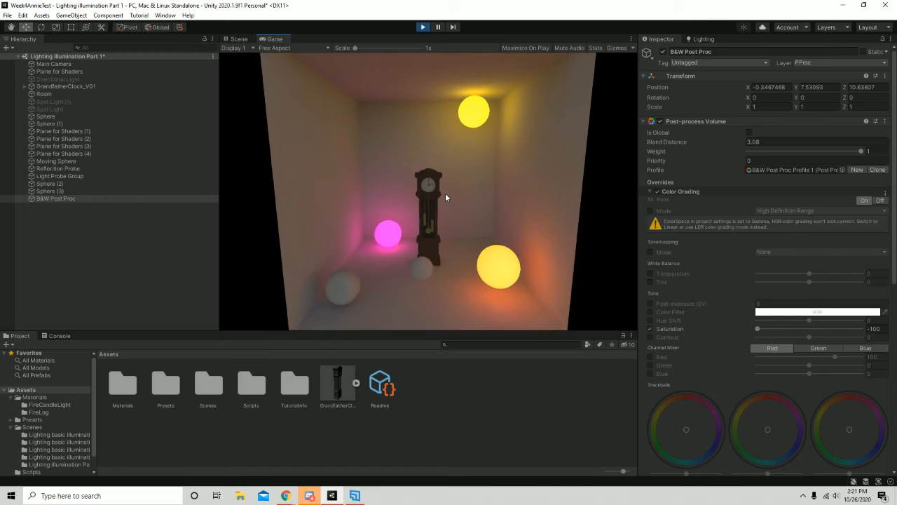
{"action": "key", "text": "s"}
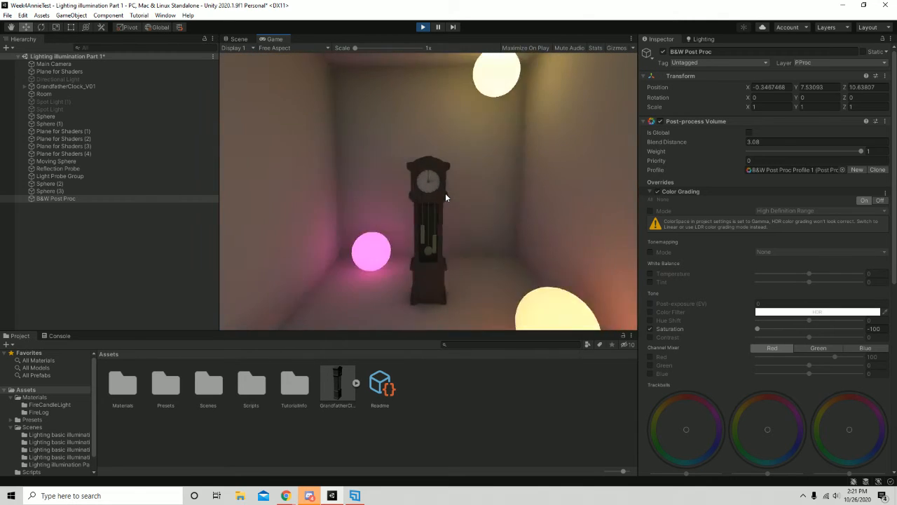
{"action": "key", "text": "w"}
{"action": "key", "text": "s"}
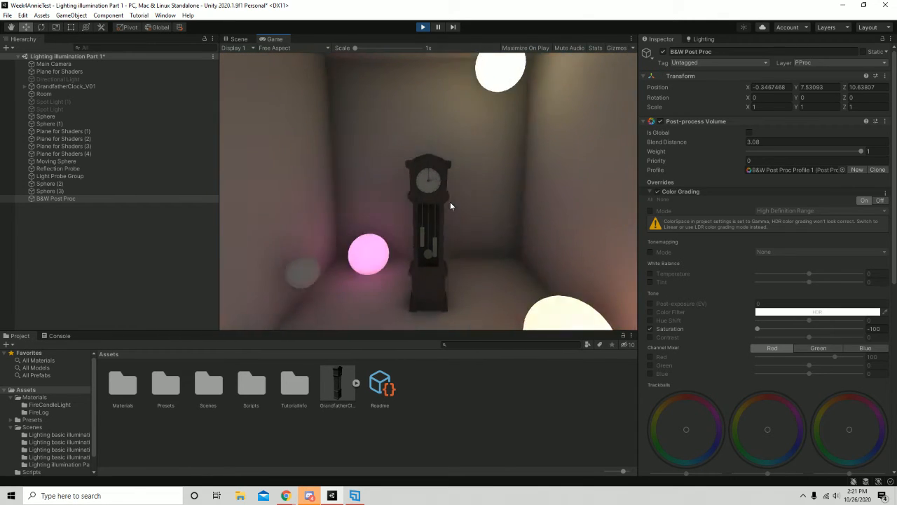
Step: Show the B&W Post Proc box collider in edit mode in the Scene view to examine the volume's bounds
{"action": "scroll", "coordinate": [762, 399], "scroll_direction": "down", "scroll_amount": 8}
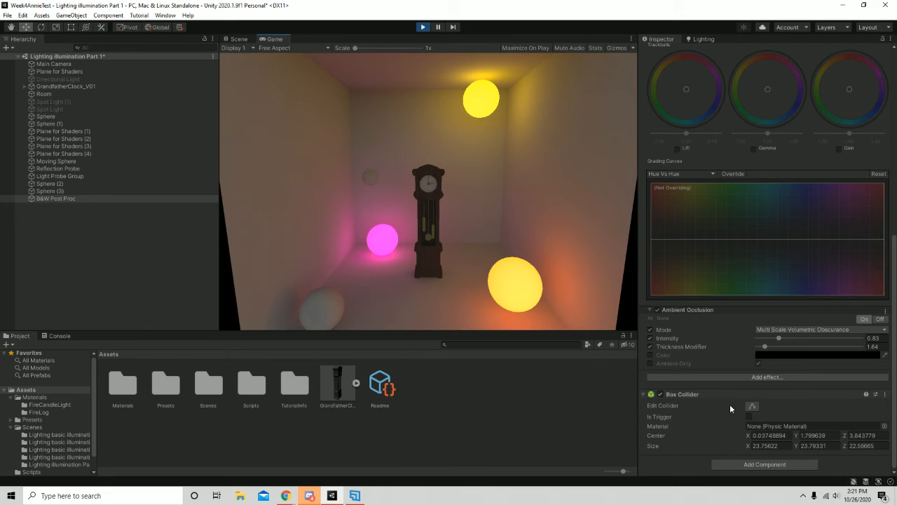
{"action": "left_click", "coordinate": [750, 406]}
{"action": "left_click", "coordinate": [246, 40]}
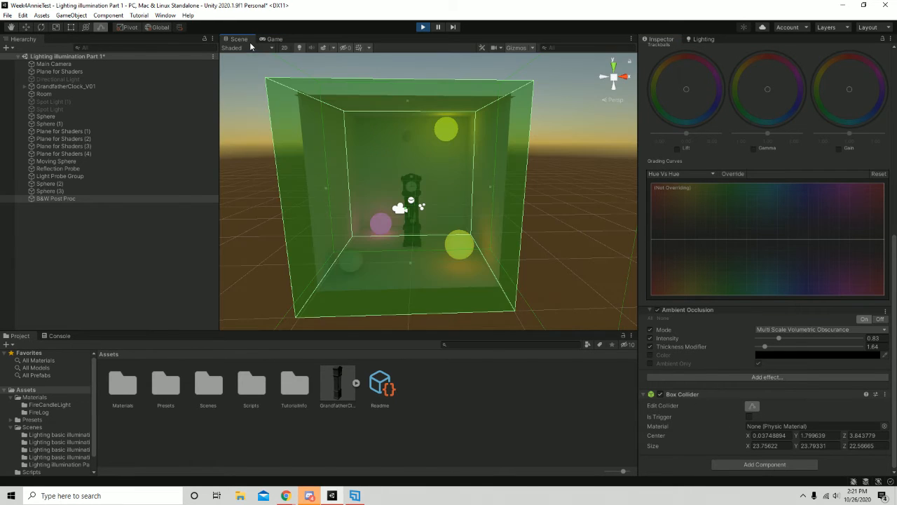
{"action": "scroll", "coordinate": [561, 252], "scroll_direction": "down", "scroll_amount": 1}
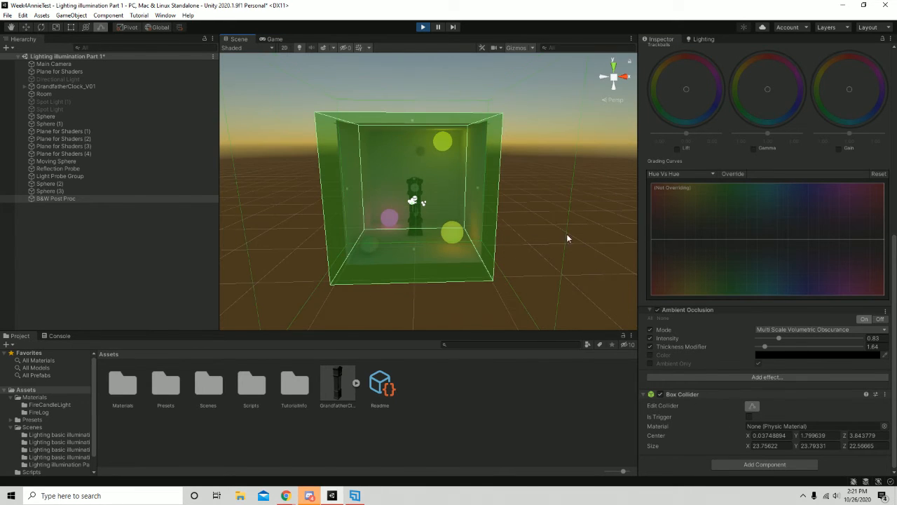
{"action": "scroll", "coordinate": [695, 209], "scroll_direction": "up", "scroll_amount": 8}
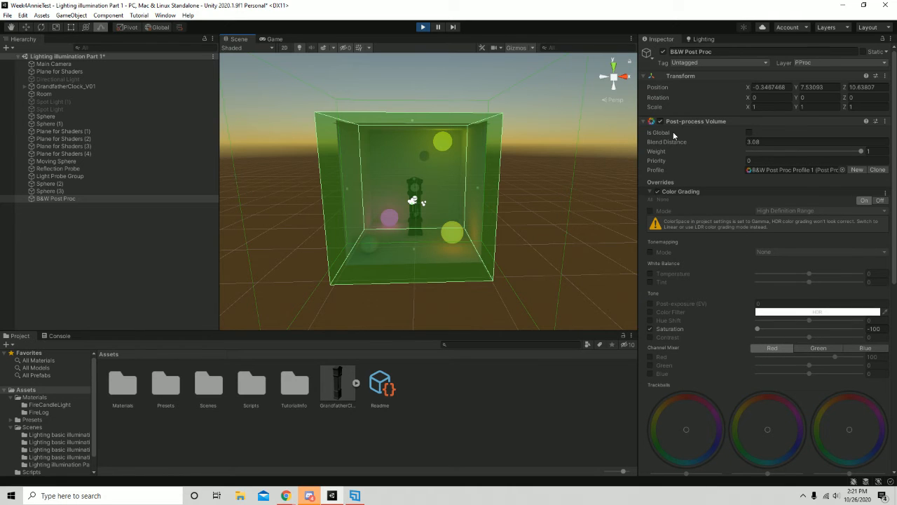
Step: Set the running volume's Blend Distance to 4.16 and move the camera into the room in the Game view
{"action": "left_click_drag", "start_coordinate": [674, 143], "coordinate": [695, 145]}
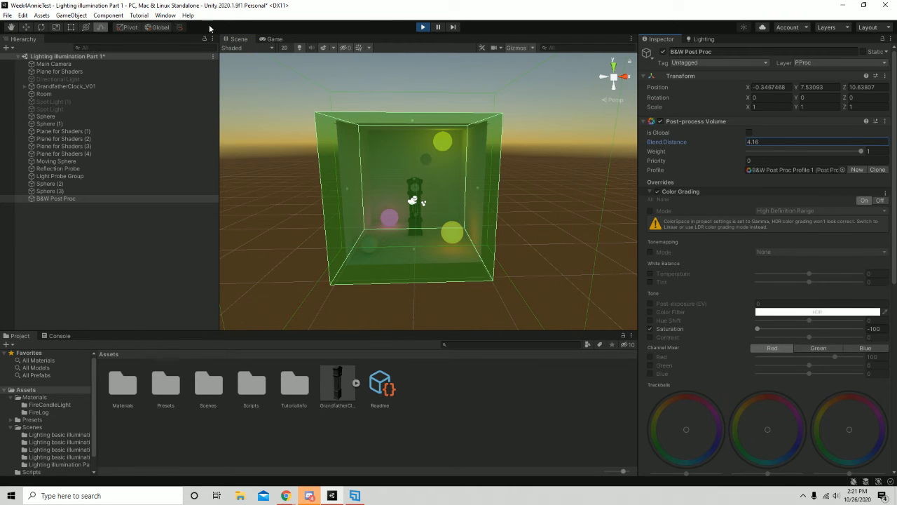
{"action": "left_click", "coordinate": [273, 39]}
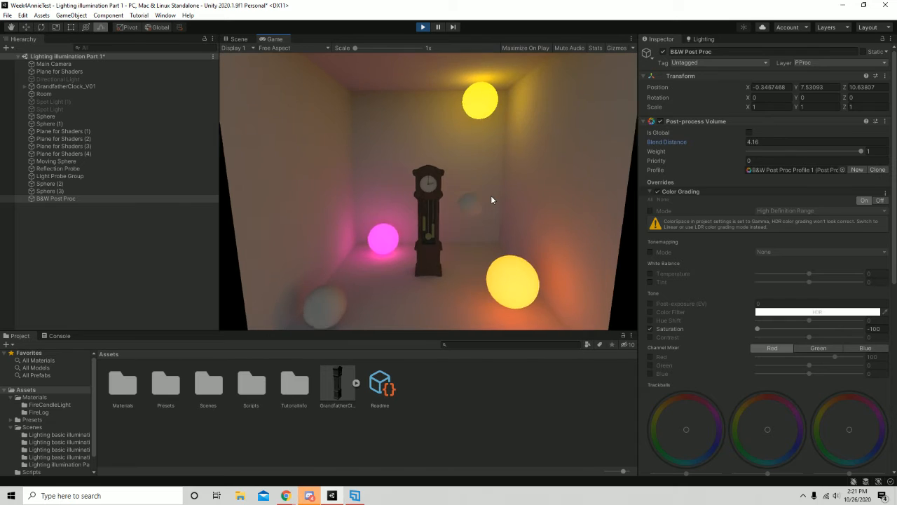
{"action": "key", "text": "w"}
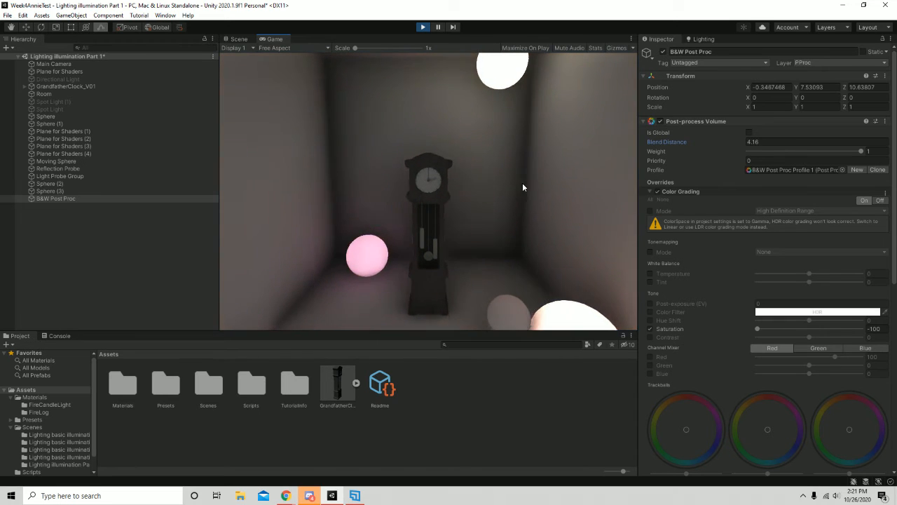
{"action": "key", "text": "w"}
Step: Fly the camera around, into and out of the room to examine the black-and-white blend, and stop play mode
{"action": "right_click_drag", "start_coordinate": [522, 187], "coordinate": [371, 193]}
{"action": "key", "text": "d"}
{"action": "key", "text": "w"}
{"action": "key", "text": "d"}
{"action": "key", "text": "s"}
{"action": "right_click_drag", "start_coordinate": [426, 195], "coordinate": [313, 190]}
{"action": "key", "text": "s"}
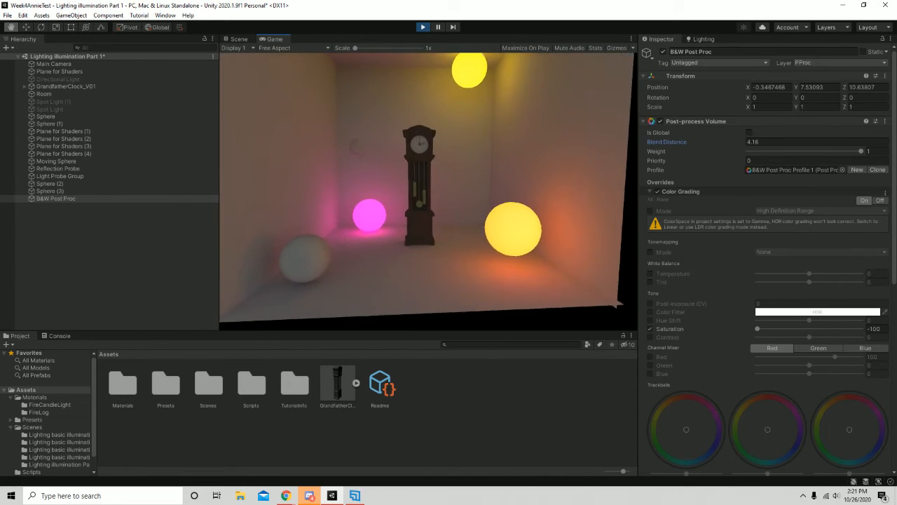
{"action": "key", "text": "w"}
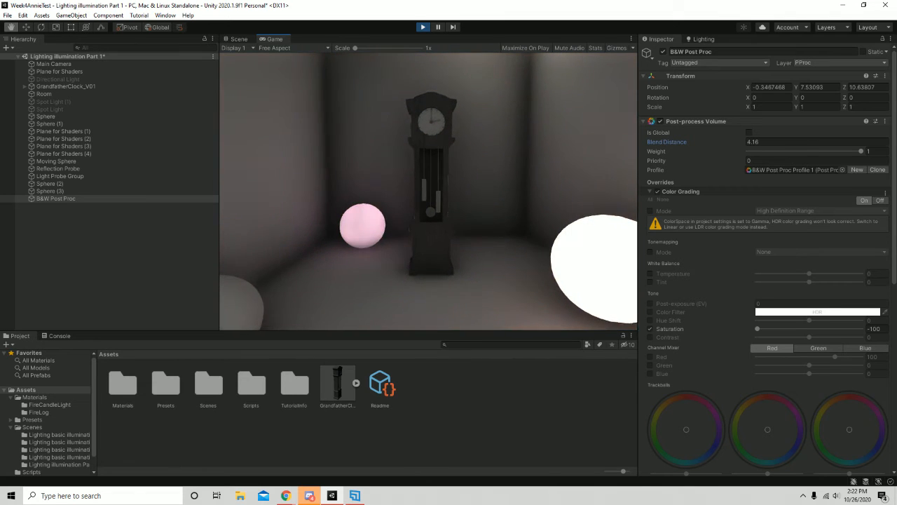
{"action": "key", "text": "s"}
{"action": "right_click_drag", "start_coordinate": [313, 190], "coordinate": [334, 203]}
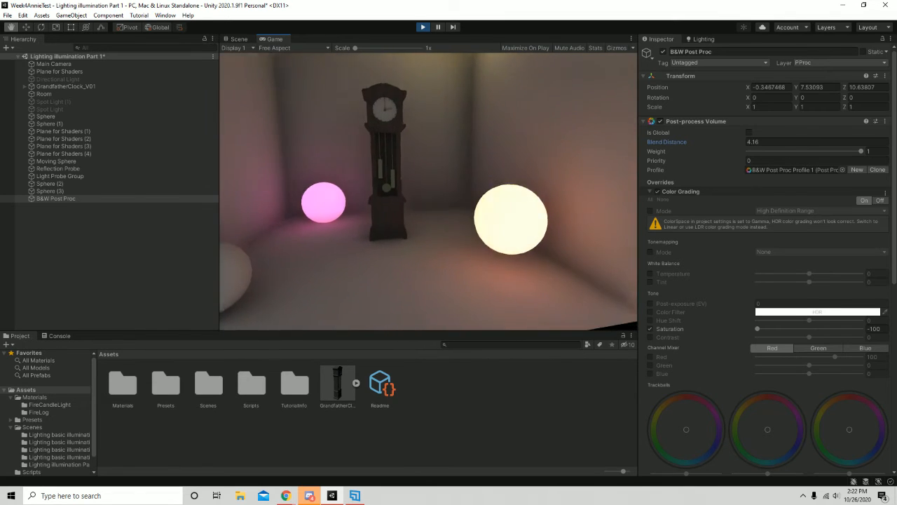
{"action": "key", "text": "w"}
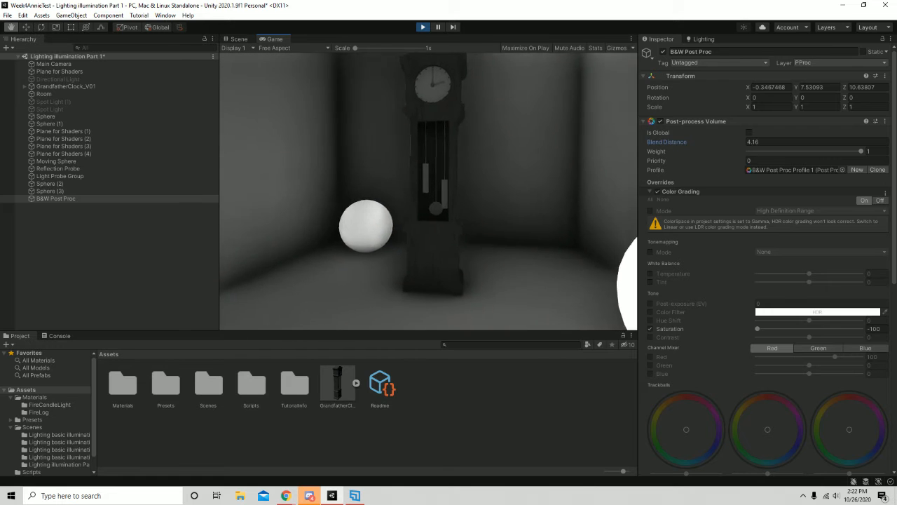
{"action": "right_click_drag", "start_coordinate": [428, 192], "coordinate": [382, 214]}
{"action": "key", "text": "w"}
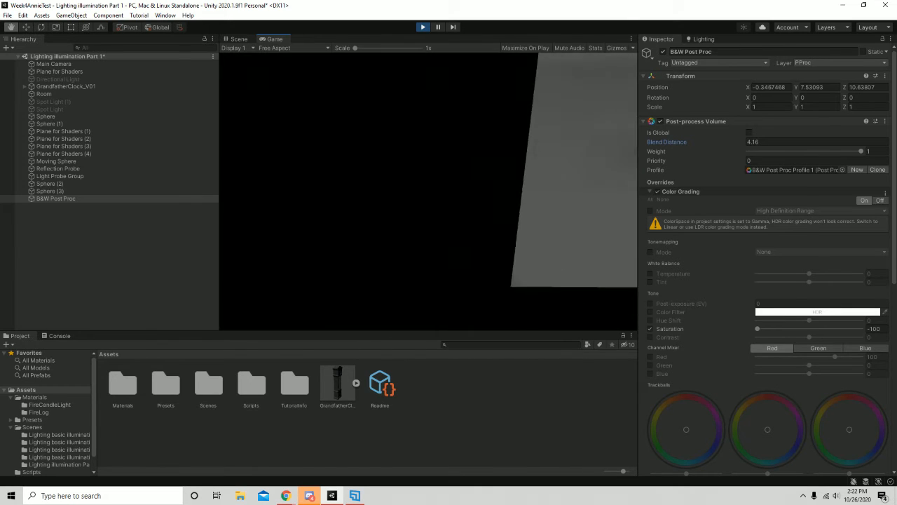
{"action": "key", "text": "w"}
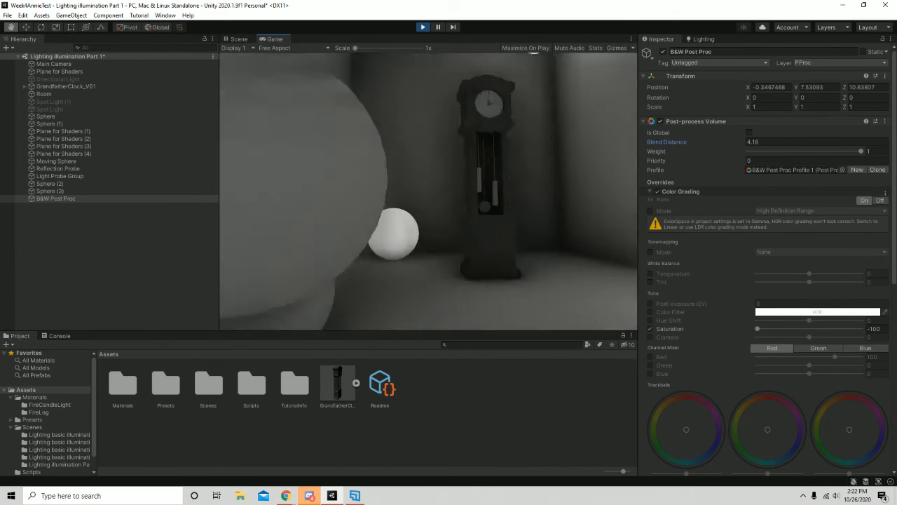
{"action": "key", "text": "s"}
{"action": "right_click_drag", "start_coordinate": [429, 191], "coordinate": [446, 198]}
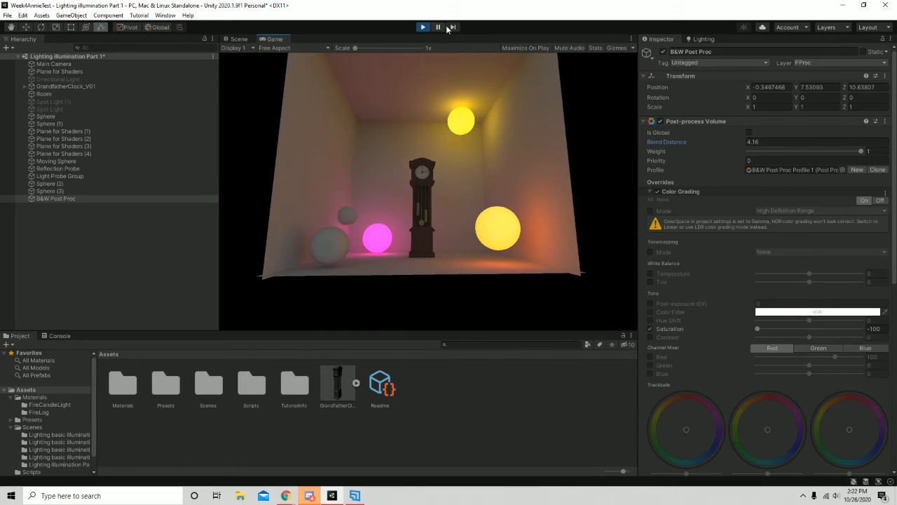
{"action": "left_click", "coordinate": [422, 26]}
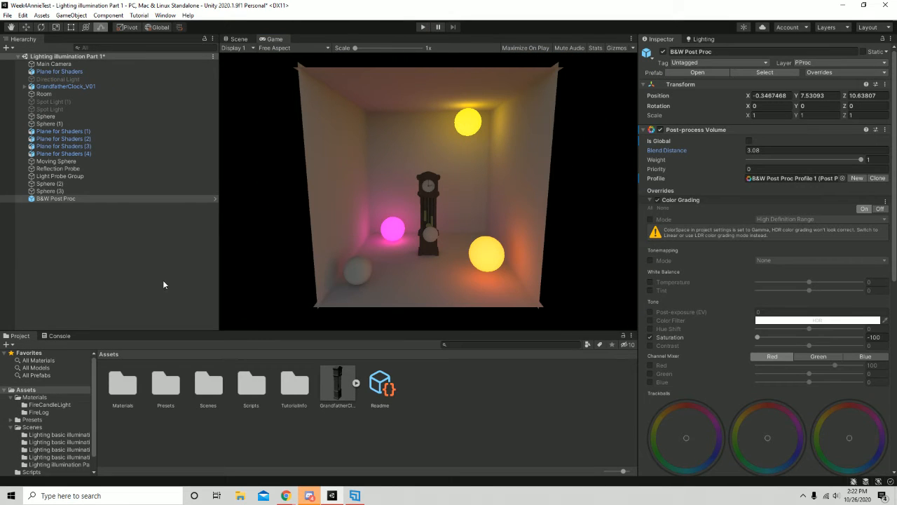
Step: Open the Lighting basic illumination Part 2 scene from the Scenes folder, saving the changes to Lighting illumination Part 1
{"action": "double_click", "coordinate": [210, 389]}
{"action": "left_click", "coordinate": [337, 382]}
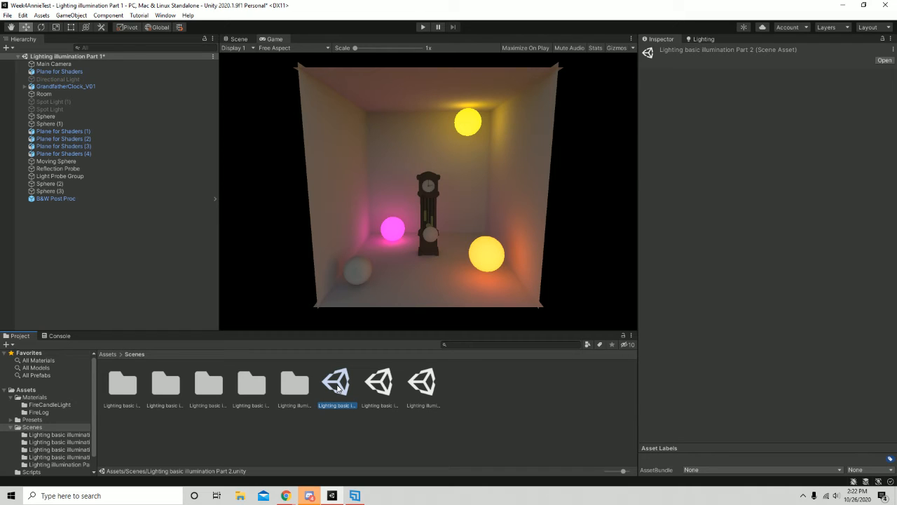
{"action": "double_click", "coordinate": [337, 388]}
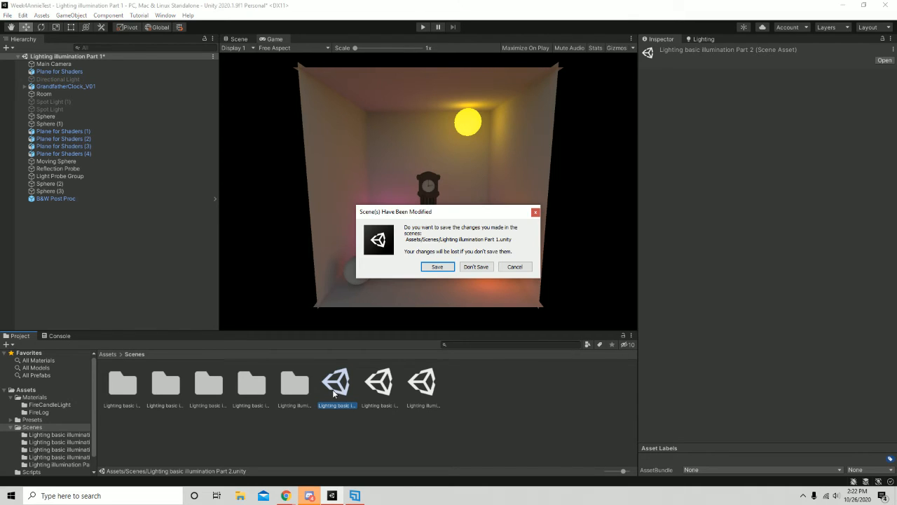
{"action": "left_click", "coordinate": [438, 267]}
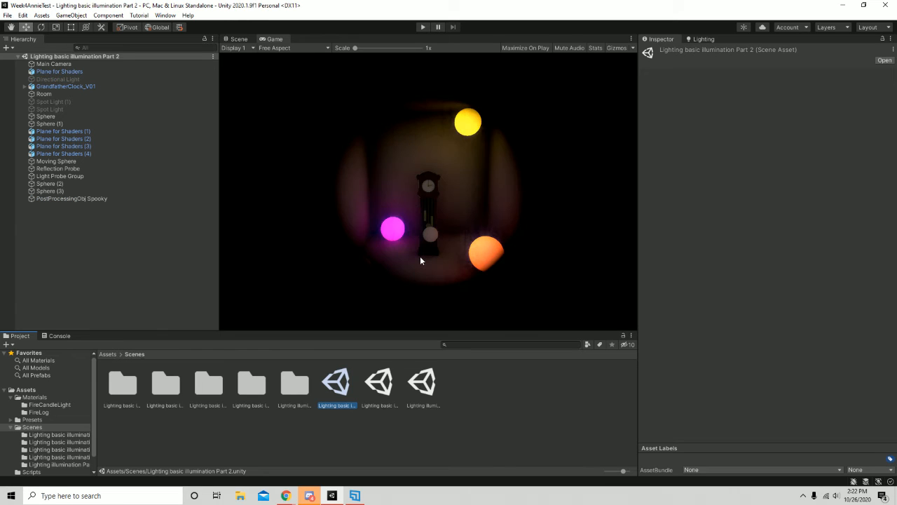
Step: Review the overrides of PostProcessingObj Spooky and disable its Bloom effect
{"action": "left_click", "coordinate": [66, 198]}
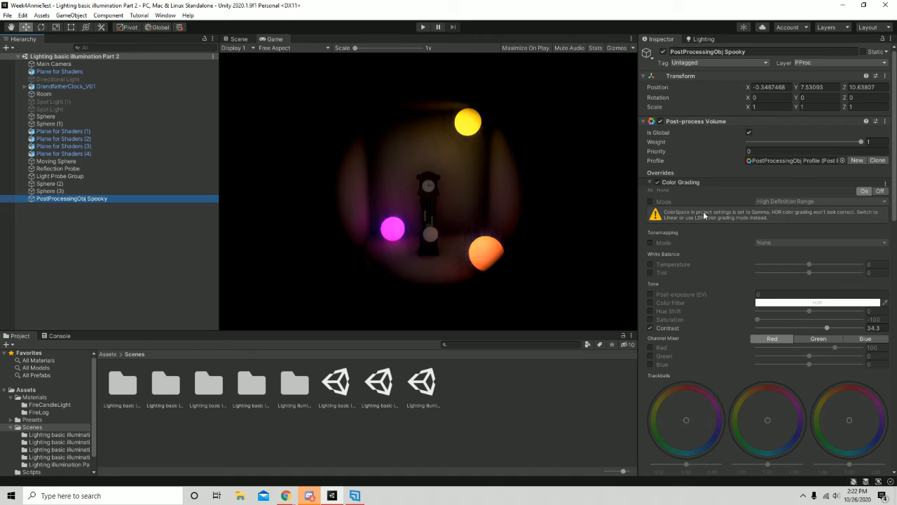
{"action": "scroll", "coordinate": [674, 203], "scroll_direction": "down", "scroll_amount": 4}
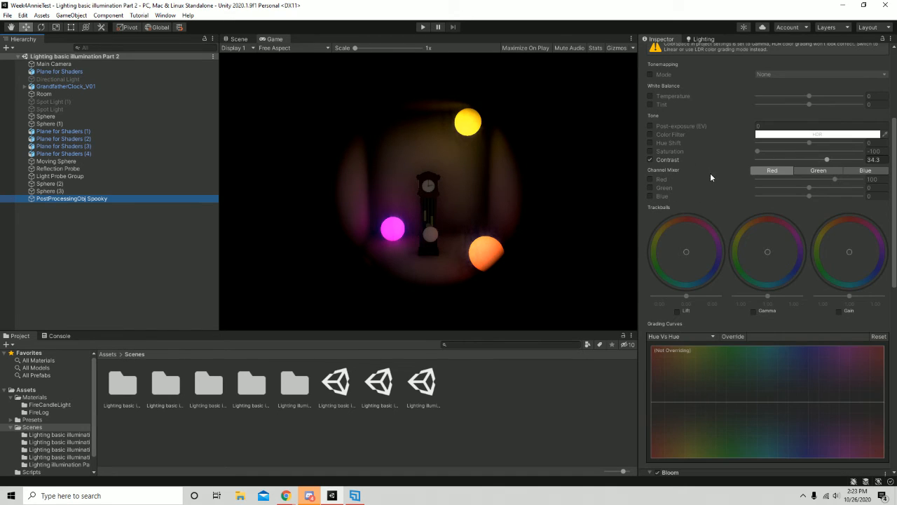
{"action": "scroll", "coordinate": [741, 186], "scroll_direction": "down", "scroll_amount": 6}
{"action": "scroll", "coordinate": [729, 189], "scroll_direction": "down", "scroll_amount": 2}
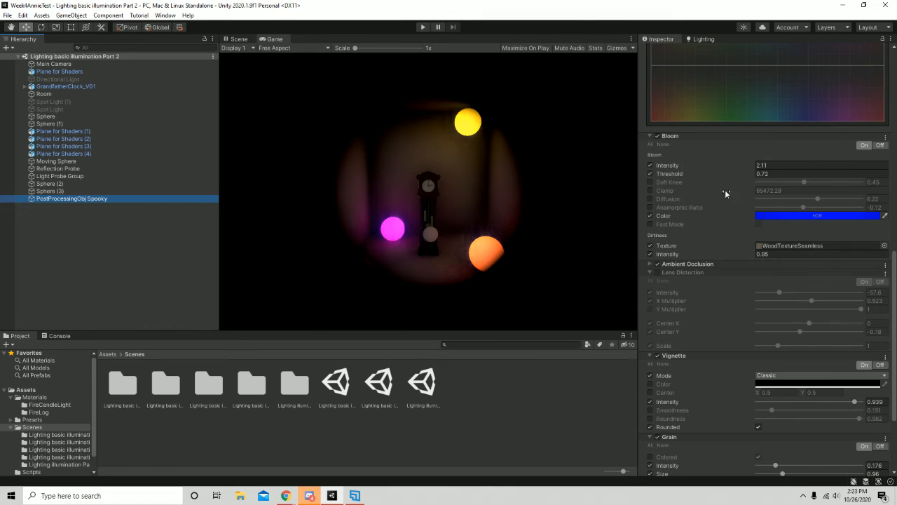
{"action": "left_click", "coordinate": [657, 136]}
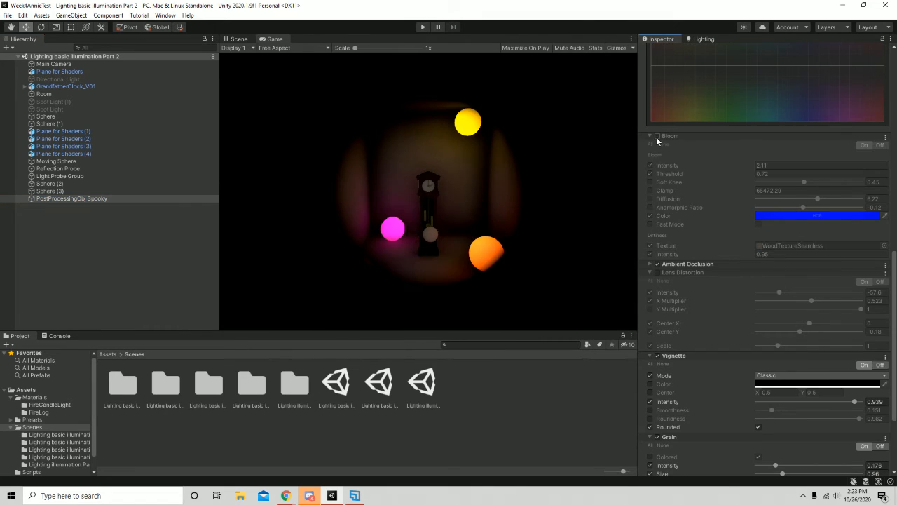
Step: Re-enable the Bloom effect, and switch Ambient Occlusion off and back on to compare its influence on the room
{"action": "left_click", "coordinate": [657, 137]}
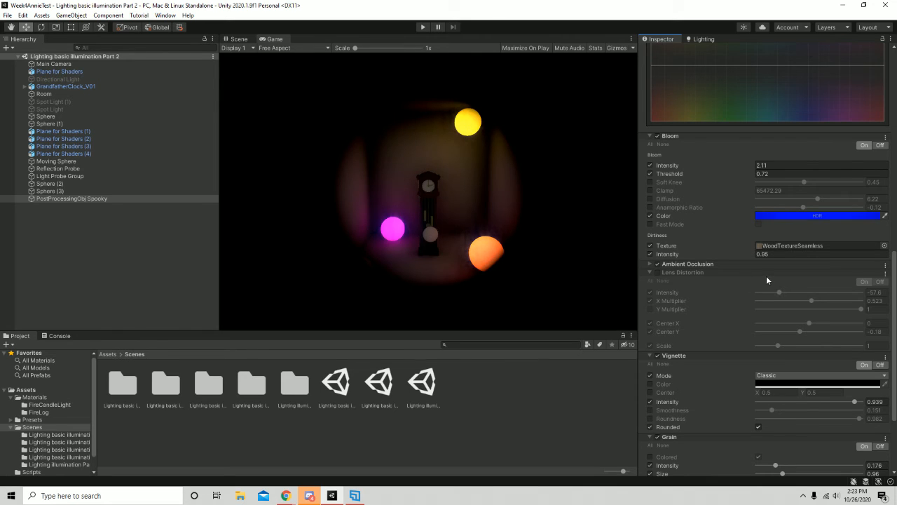
{"action": "scroll", "coordinate": [703, 247], "scroll_direction": "down", "scroll_amount": 3}
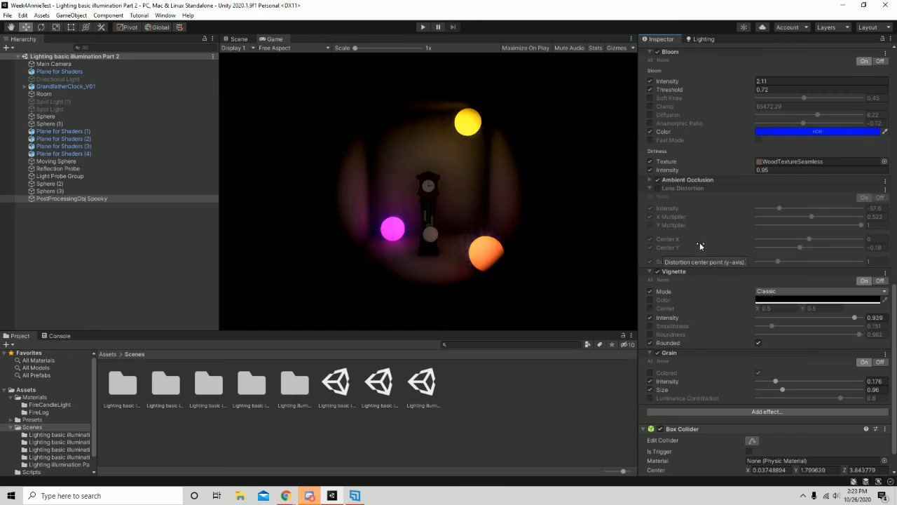
{"action": "left_click", "coordinate": [650, 180]}
{"action": "left_click", "coordinate": [658, 180]}
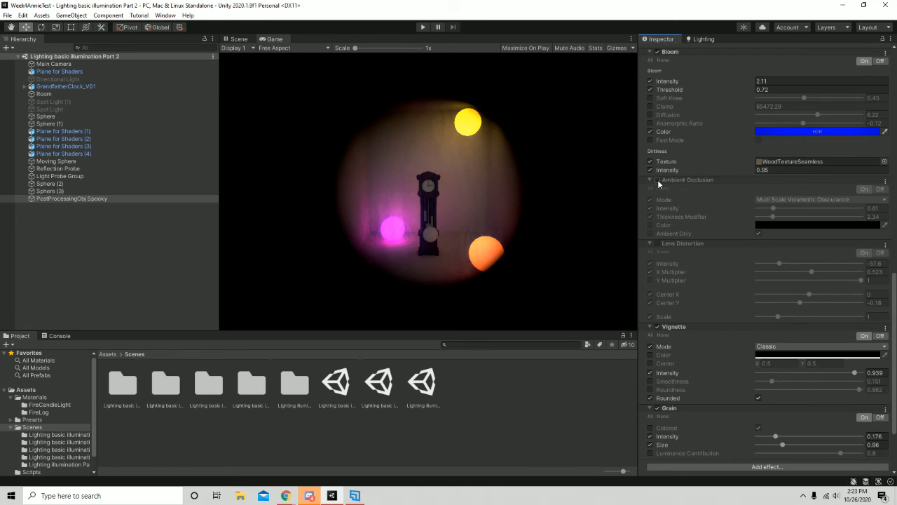
{"action": "left_click", "coordinate": [658, 181]}
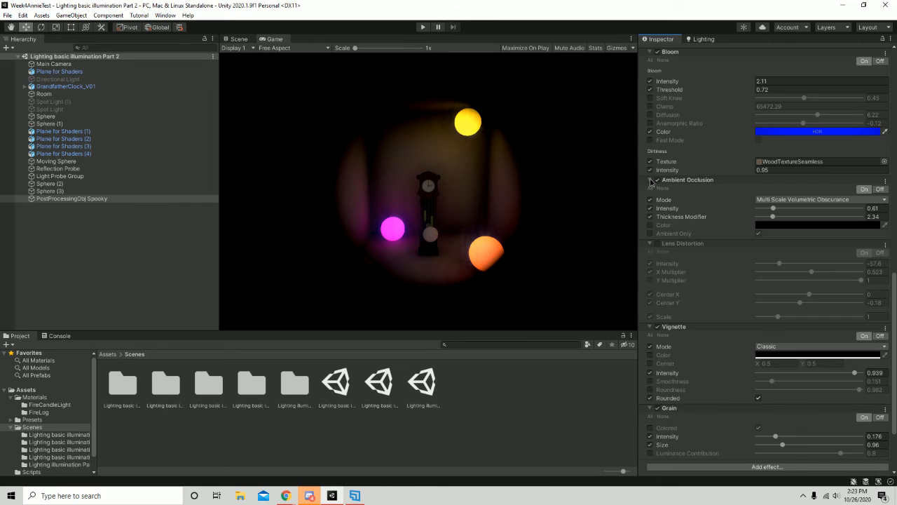
{"action": "left_click", "coordinate": [650, 180]}
{"action": "left_click", "coordinate": [649, 188]}
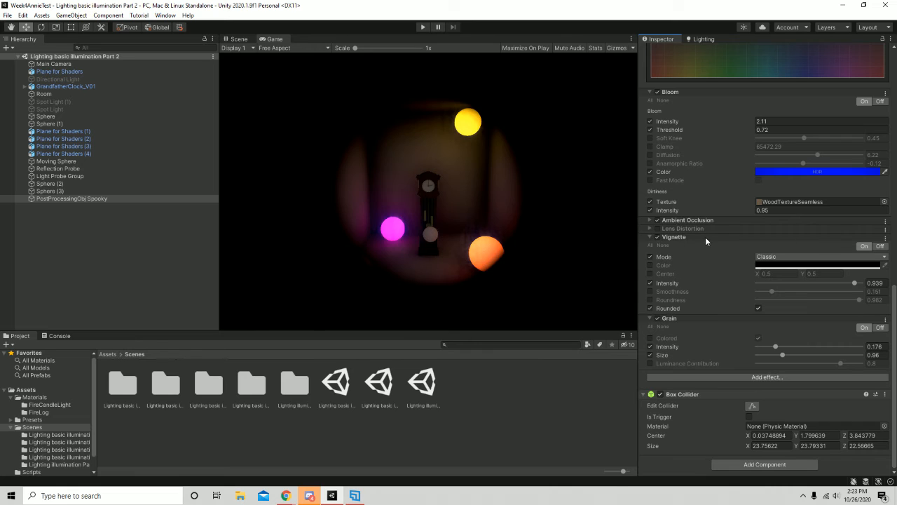
Step: Compare the Vignette switched off and unrounded, review its mode options keeping Classic, and restore the Rounded option
{"action": "left_click", "coordinate": [661, 239]}
{"action": "left_click", "coordinate": [660, 239]}
{"action": "left_click", "coordinate": [758, 309]}
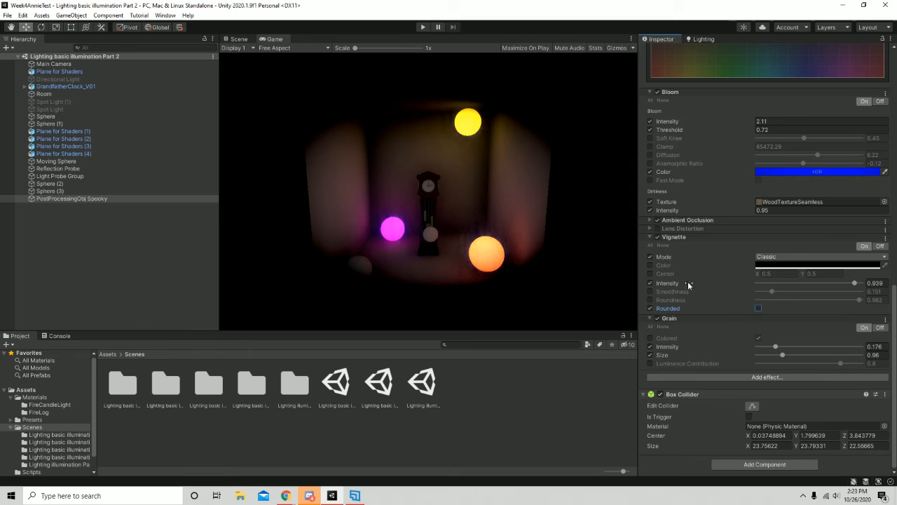
{"action": "left_click", "coordinate": [774, 257]}
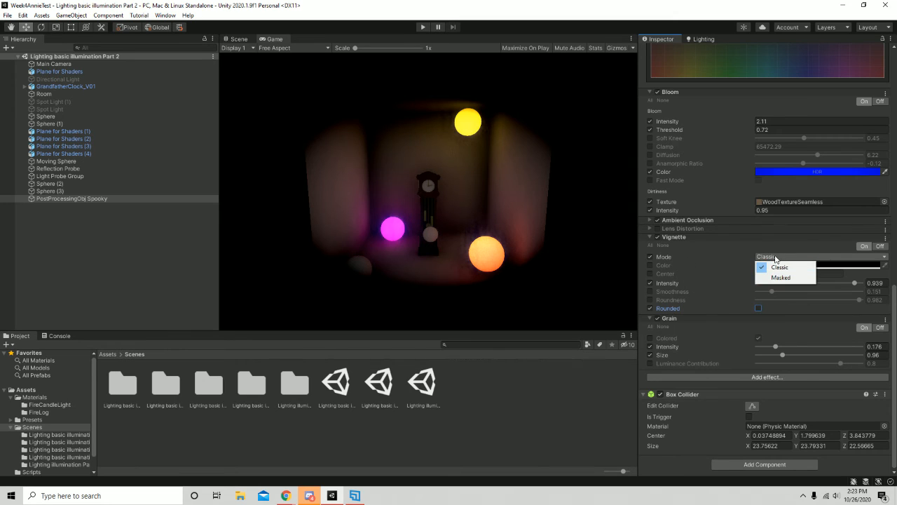
{"action": "left_click", "coordinate": [774, 258]}
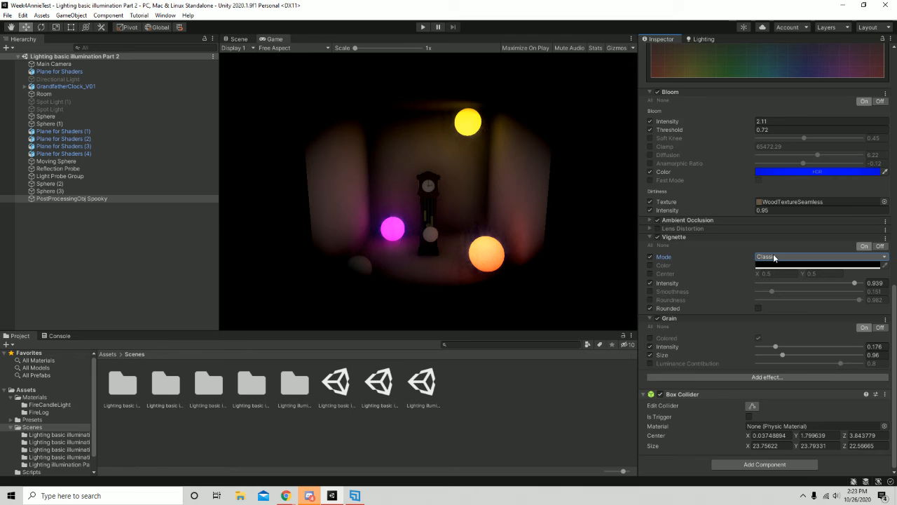
{"action": "left_click", "coordinate": [774, 257]}
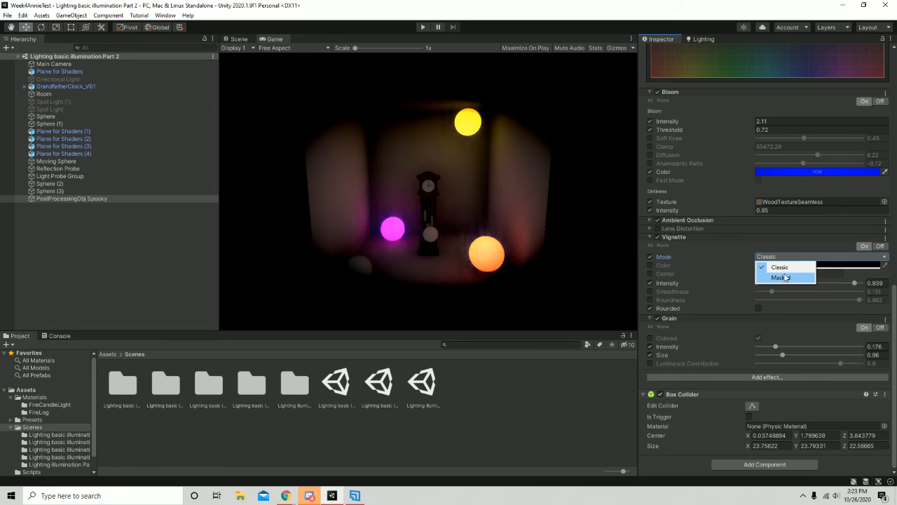
{"action": "left_click", "coordinate": [771, 266]}
{"action": "left_click", "coordinate": [759, 308]}
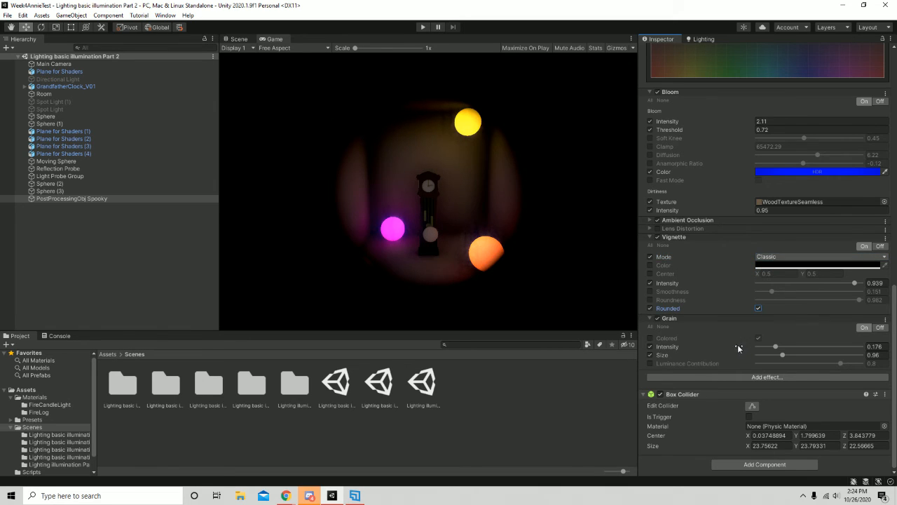
{"action": "left_click", "coordinate": [649, 237]}
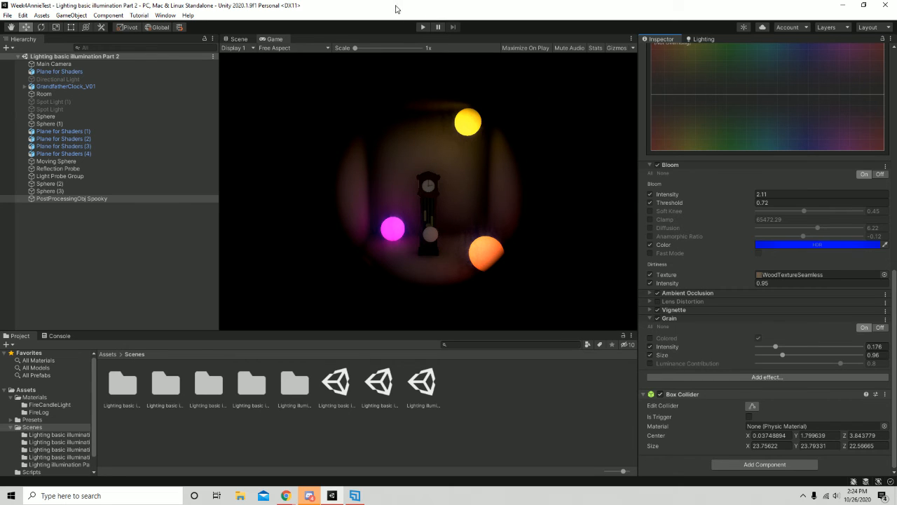
Step: Start play mode and fly the camera toward the grandfather clock to examine the spooky look
{"action": "left_click", "coordinate": [423, 27]}
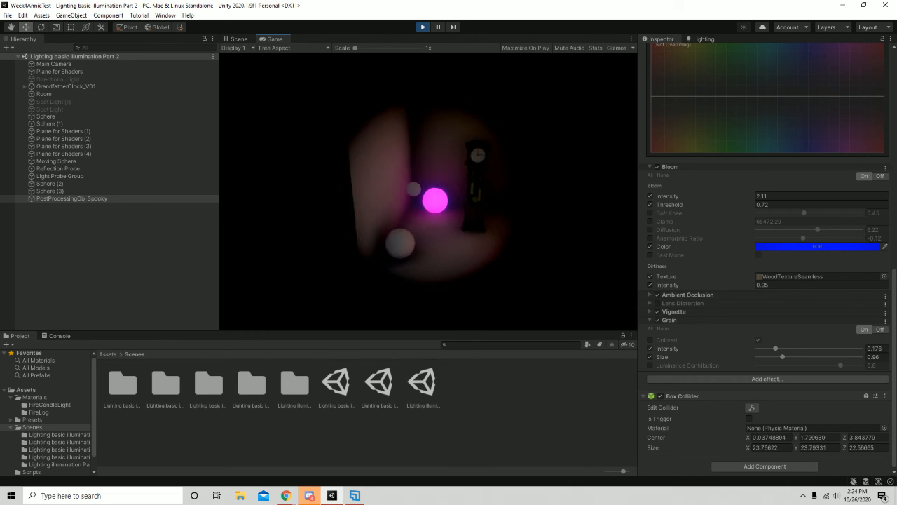
{"action": "key", "text": "q"}
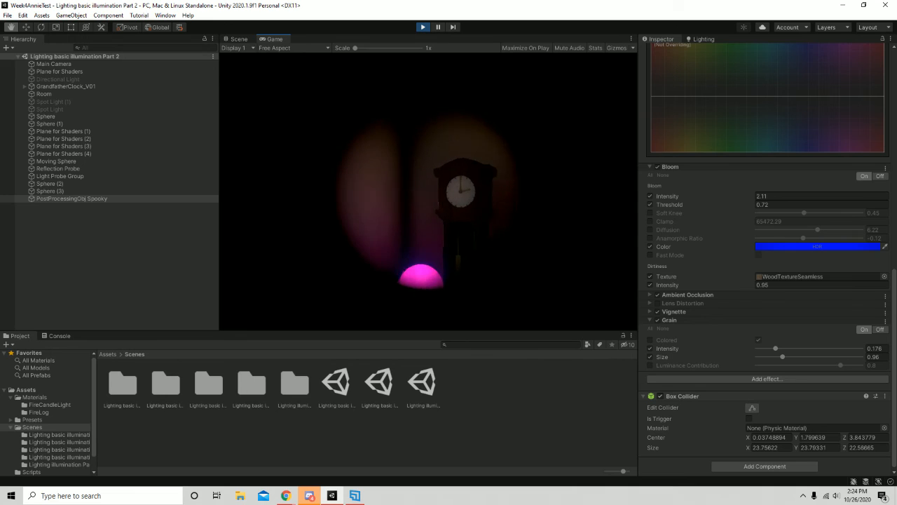
Step: Set the Vignette's Intensity to 0.714 and override its Smoothness with 0.124, and move the camera to examine the wider view
{"action": "left_click", "coordinate": [649, 312]}
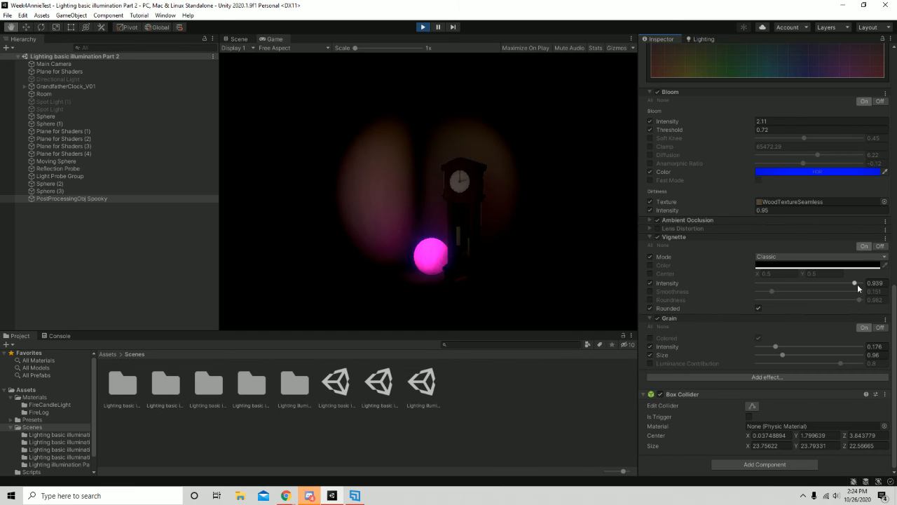
{"action": "left_click_drag", "start_coordinate": [857, 285], "coordinate": [833, 288]}
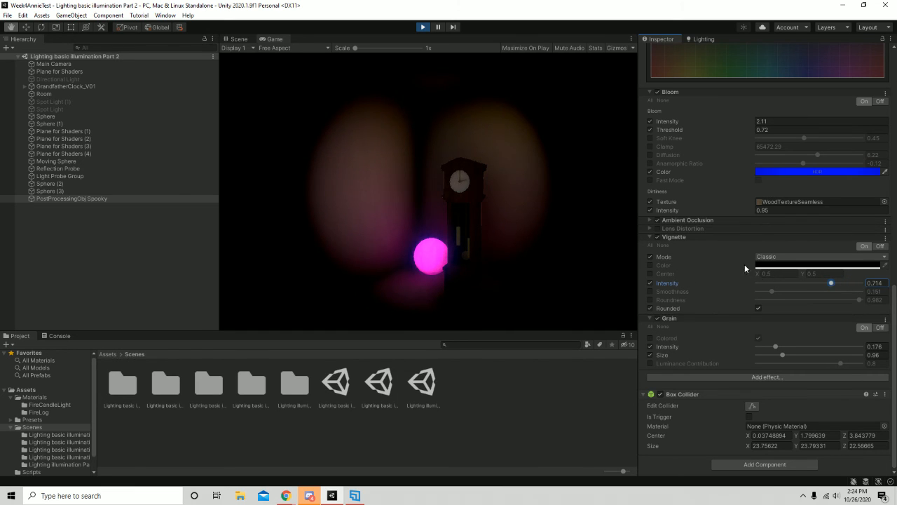
{"action": "left_click", "coordinate": [650, 292]}
{"action": "left_click_drag", "start_coordinate": [771, 291], "coordinate": [770, 310]}
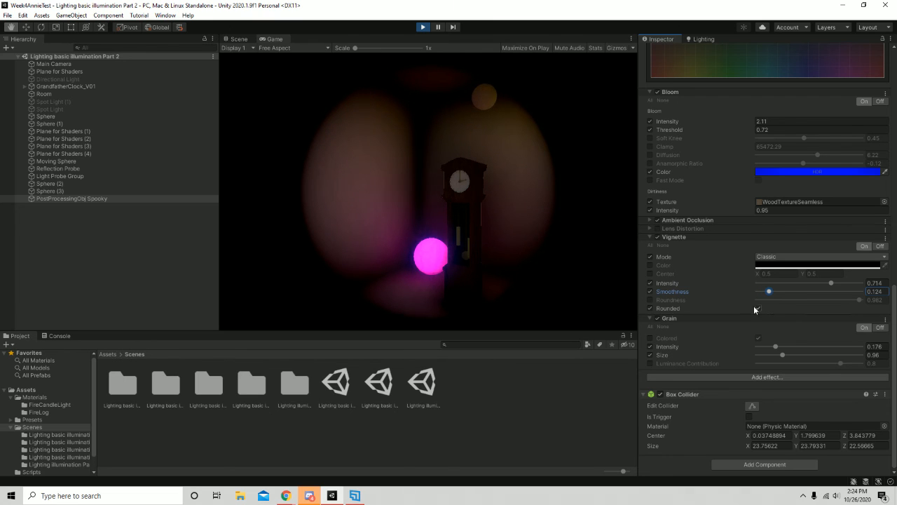
{"action": "left_click", "coordinate": [421, 212]}
{"action": "key", "text": "a"}
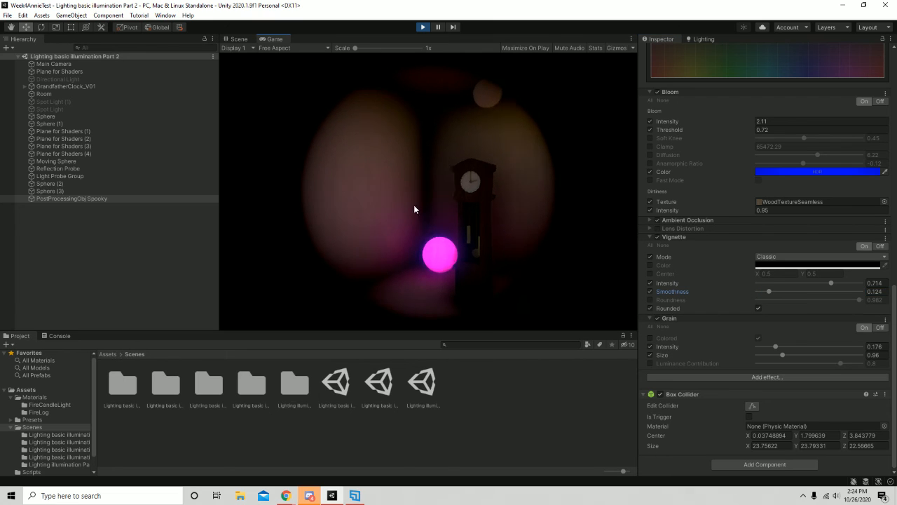
{"action": "key", "text": "s"}
{"action": "key", "text": "w"}
{"action": "key", "text": "Escape"}
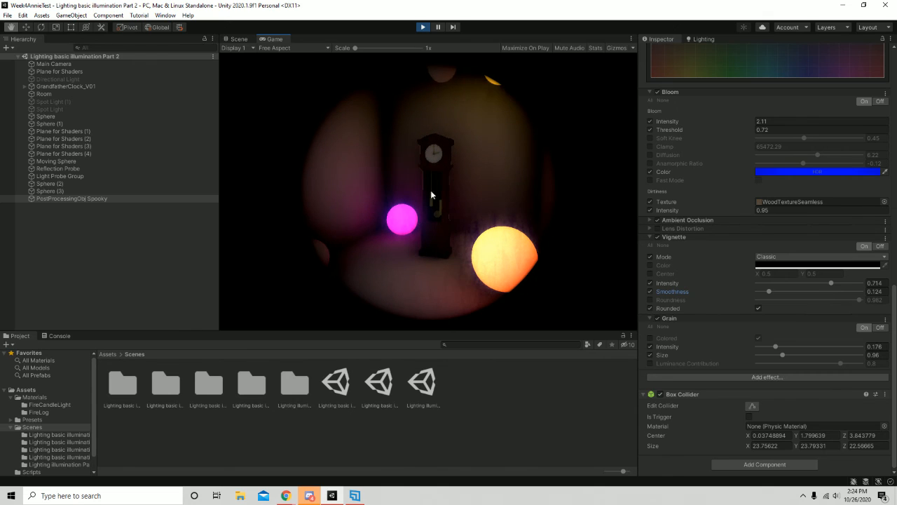
Step: Undo the Vignette's Smoothness and Intensity changes in the running scene
{"action": "key", "text": "ctrl+z"}
{"action": "key", "text": "ctrl+z"}
{"action": "key", "text": "ctrl+z"}
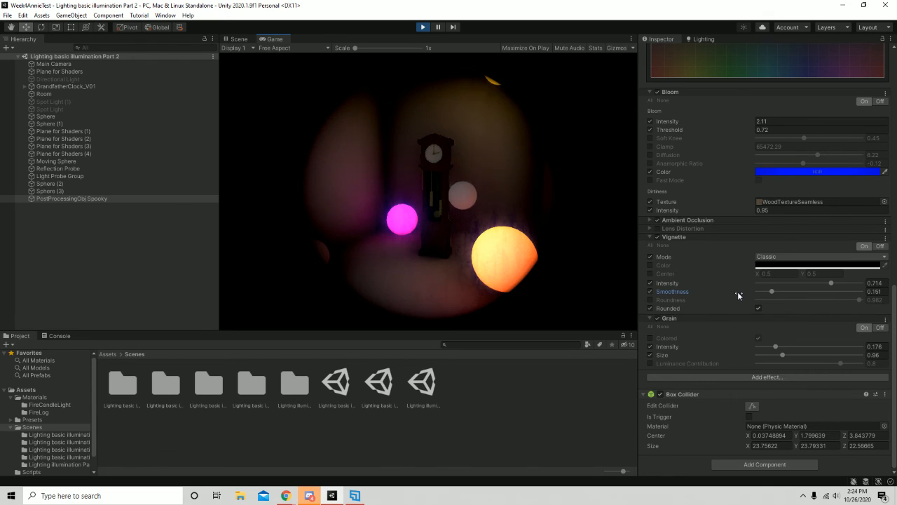
{"action": "key", "text": "ctrl+z"}
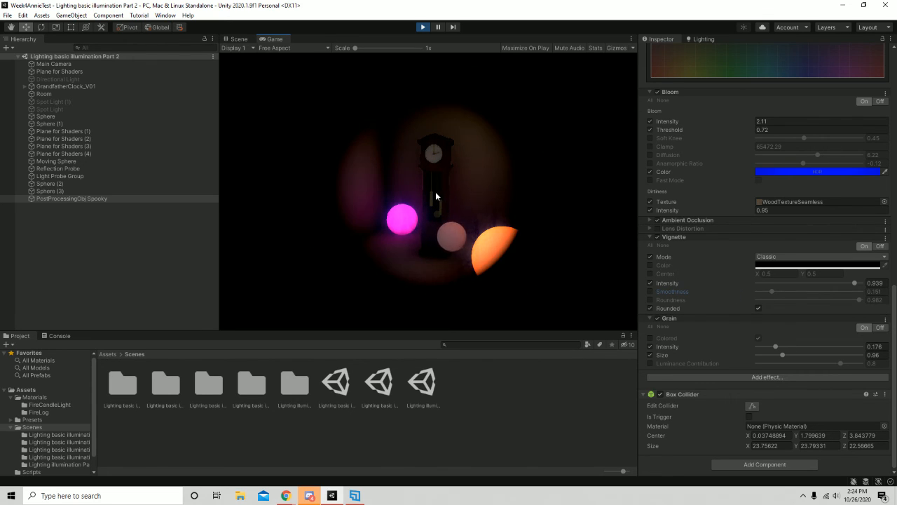
Step: Fly the camera around the room to examine the spooky volume, and bring up its Color Grading settings
{"action": "left_click", "coordinate": [435, 193]}
{"action": "key", "text": "w"}
{"action": "key", "text": "a"}
{"action": "right_click_drag", "start_coordinate": [440, 203], "coordinate": [540, 196]}
{"action": "key", "text": "w"}
{"action": "key", "text": "s"}
{"action": "right_click_drag", "start_coordinate": [419, 136], "coordinate": [339, 139]}
{"action": "key", "text": "s"}
{"action": "key", "text": "w"}
{"action": "key", "text": "w"}
{"action": "scroll", "coordinate": [783, 323], "scroll_direction": "up", "scroll_amount": 10}
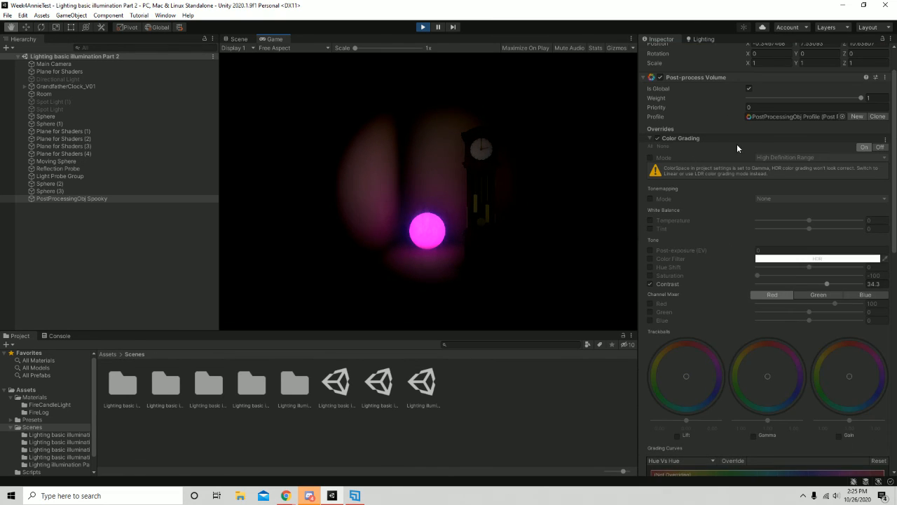
Step: Turn the camera between the glowing spheres and the grandfather clock to examine their lighting under the spooky effects
{"action": "right_click_drag", "start_coordinate": [423, 171], "coordinate": [456, 168]}
{"action": "key", "text": "s"}
{"action": "key", "text": "w"}
{"action": "key", "text": "w"}
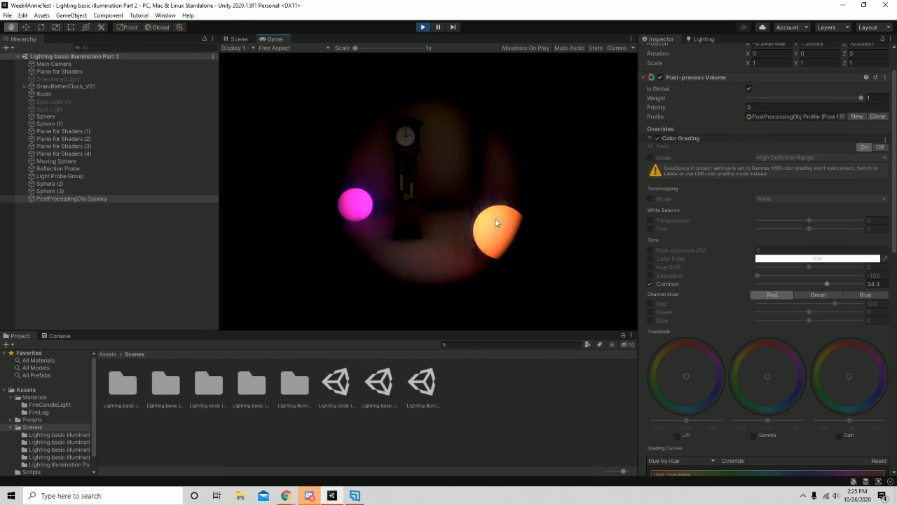
{"action": "right_click_drag", "start_coordinate": [490, 213], "coordinate": [515, 224]}
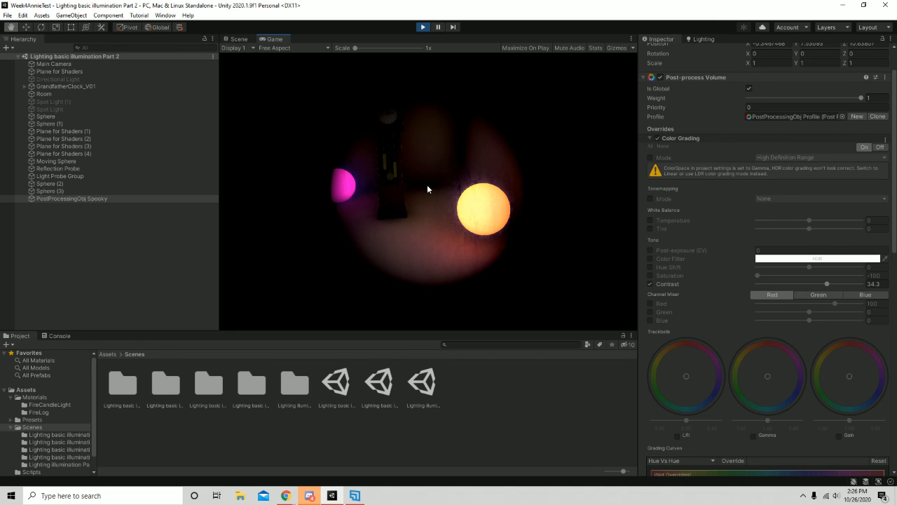
{"action": "right_click_drag", "start_coordinate": [427, 185], "coordinate": [385, 149]}
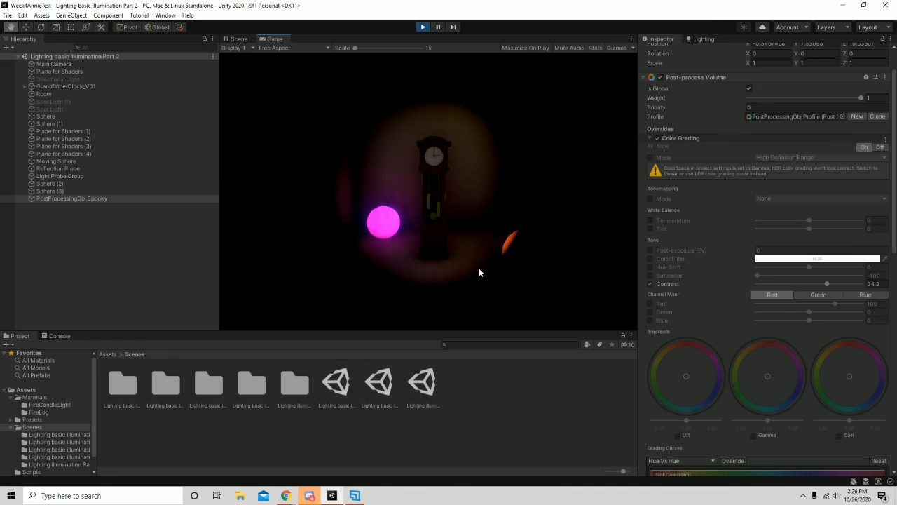